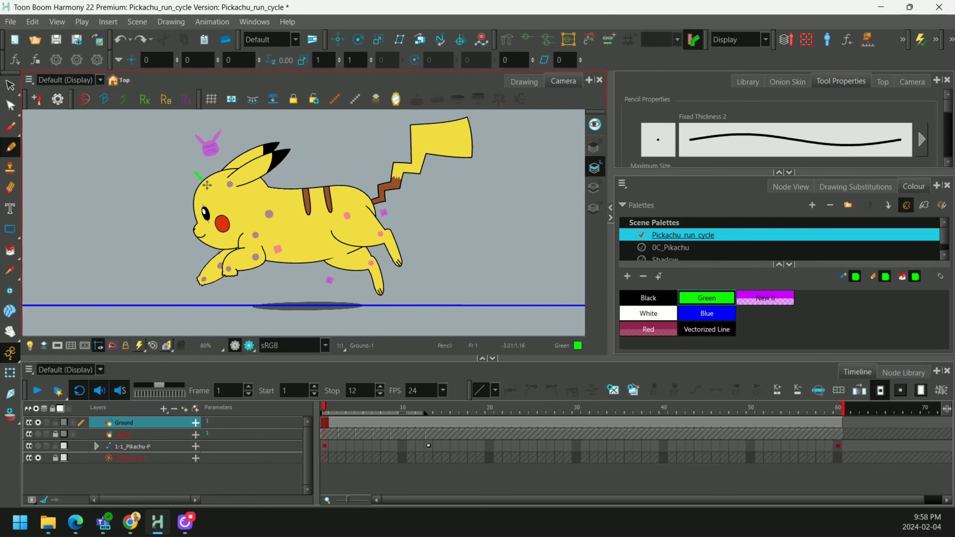
Step: Sketch green pencil strokes along Pikachu's back and belly on frame 1 of the Ground layer to mark the body curves
mouse_move(300, 119)
mouse_down()
mouse_move(491, 208)
mouse_move(663, 100)
mouse_up()
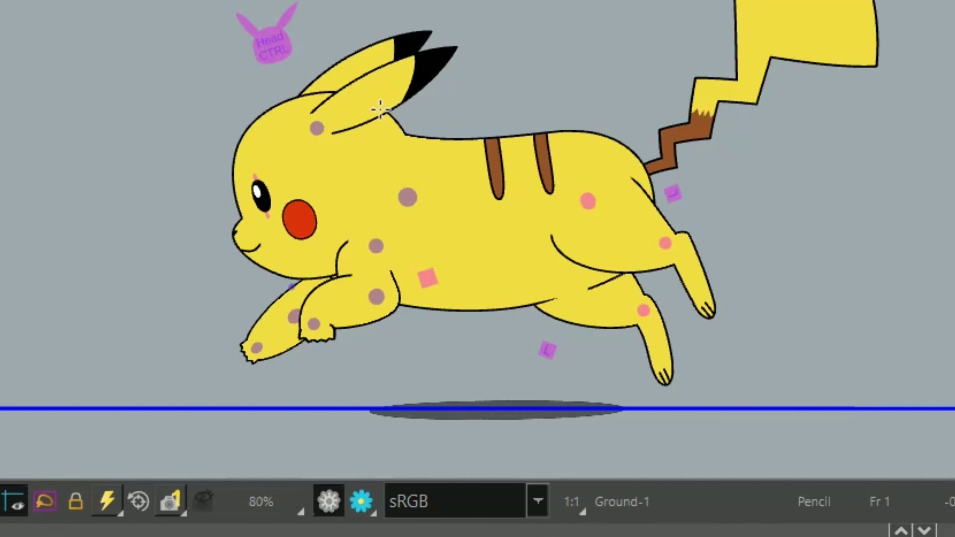
mouse_move(381, 109)
mouse_down()
mouse_move(458, 134)
mouse_move(593, 126)
mouse_move(677, 187)
mouse_up()
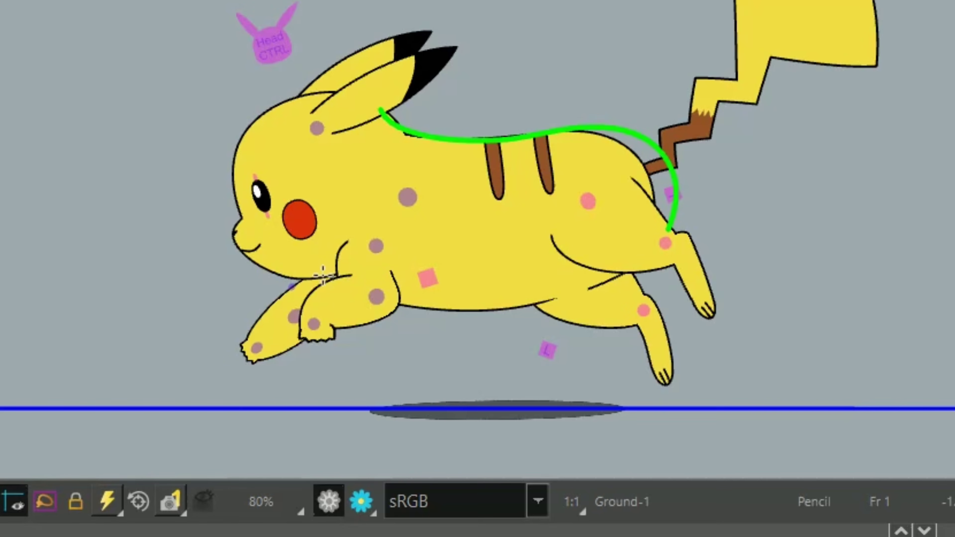
mouse_move(400, 301)
mouse_down()
mouse_move(465, 305)
mouse_move(577, 293)
mouse_move(662, 233)
mouse_up()
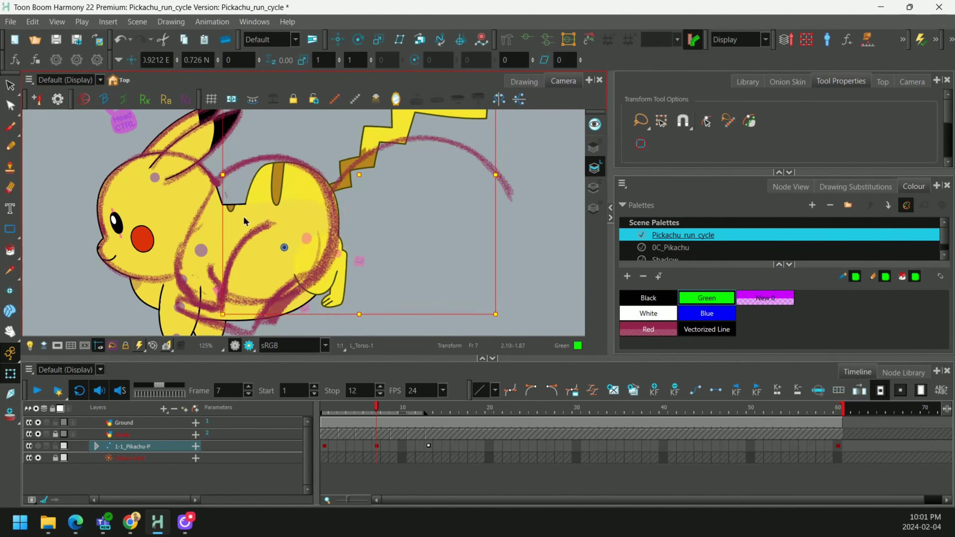
Step: Adjust the upper torso's deformer on frame 7 so its lower edge follows the rough sketch
click(258, 213)
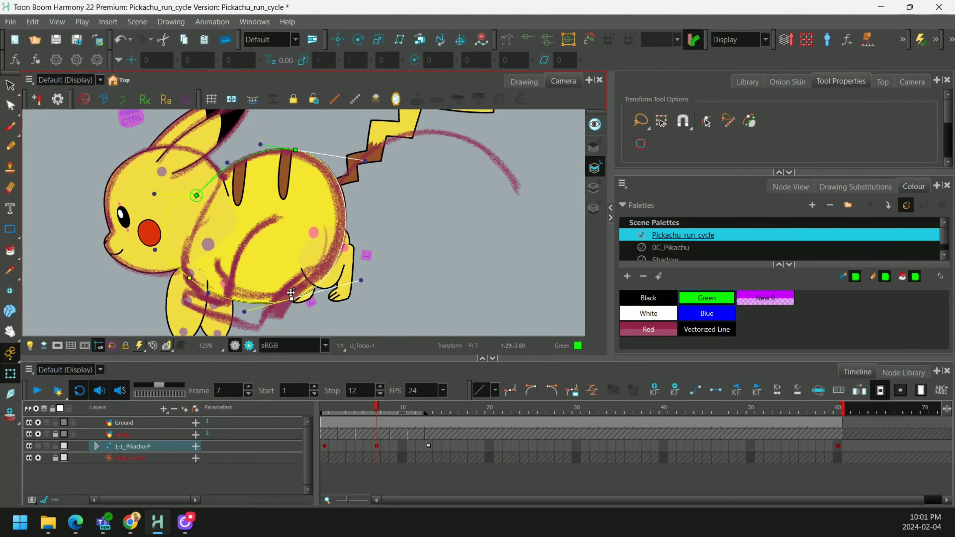
drag(290, 292, 290, 286)
key(Escape)
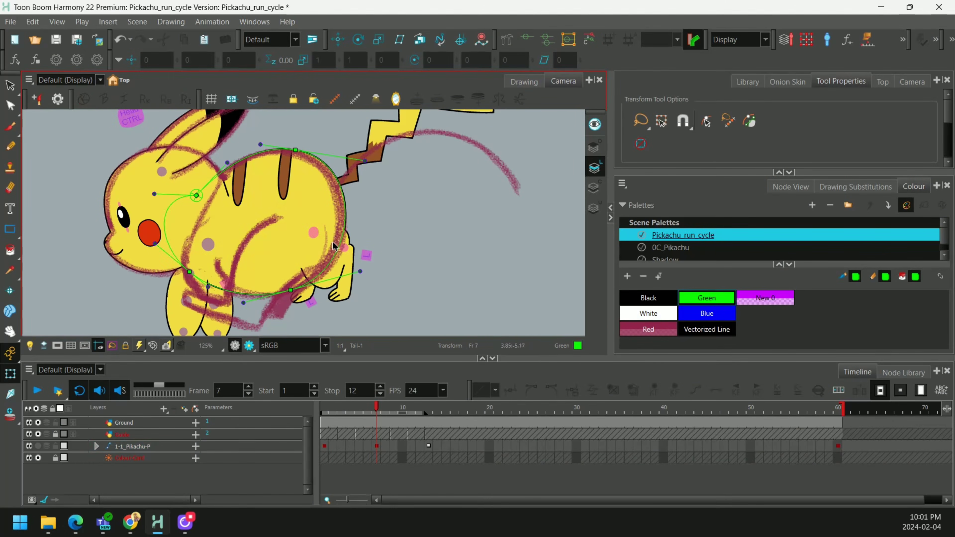
Step: Tuck the front arms under the chest on frame 7 to match the rough sketch
scroll(226, 282, up, 1)
drag(225, 282, 233, 235)
click(195, 282)
drag(249, 331, 299, 286)
drag(226, 260, 234, 250)
Step: Swing the hind legs and feet forward beneath the body on frame 7 to match the rough sketch
click(379, 210)
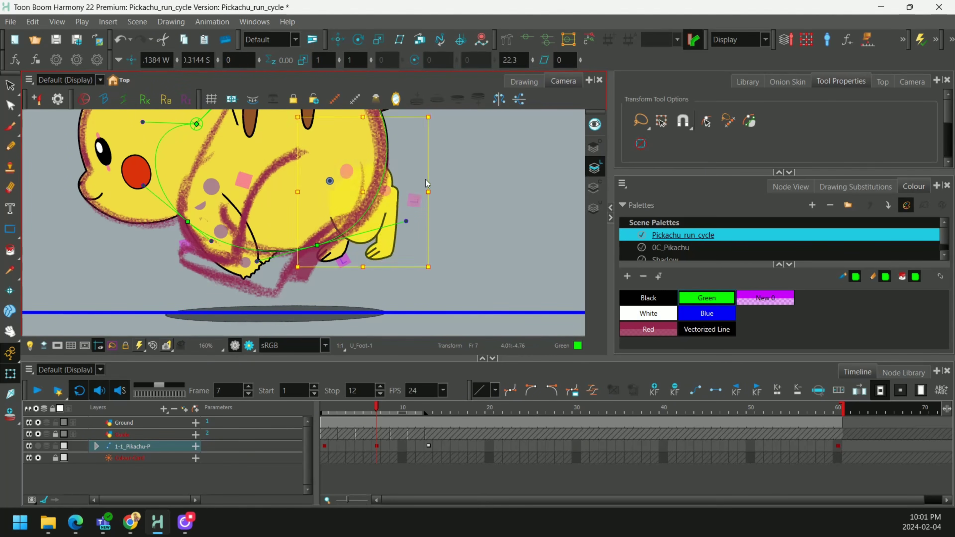
drag(426, 182, 321, 274)
click(277, 217)
click(245, 269)
click(211, 254)
drag(222, 235, 199, 243)
click(281, 188)
key(shift+F11)
mouse_move(249, 220)
mouse_down()
mouse_move(237, 255)
mouse_move(278, 280)
mouse_up()
mouse_move(286, 181)
mouse_down()
mouse_move(302, 153)
mouse_move(254, 154)
mouse_up()
click(264, 279)
click(340, 248)
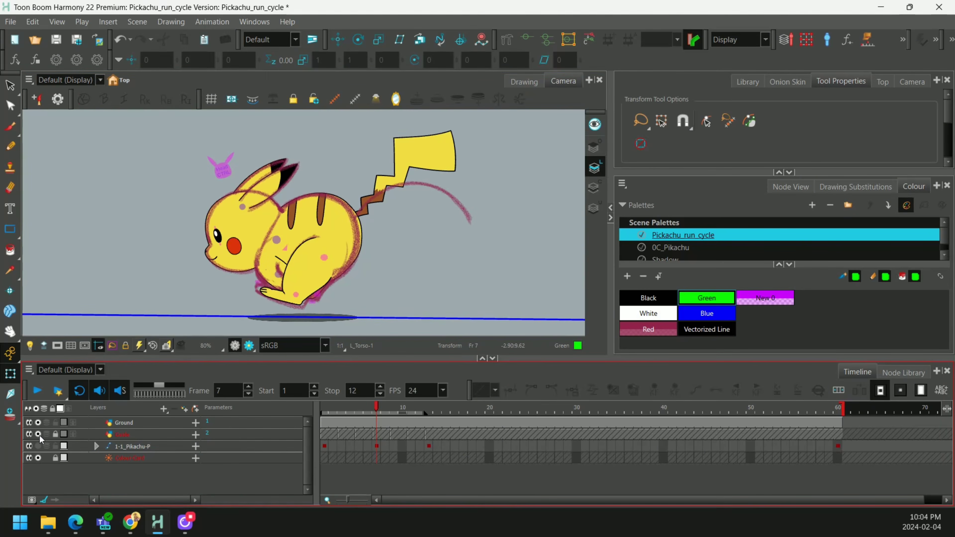
Step: Hide the rough sketch layer and scrub back from frame 7 to frame 5 to review the motion
click(38, 434)
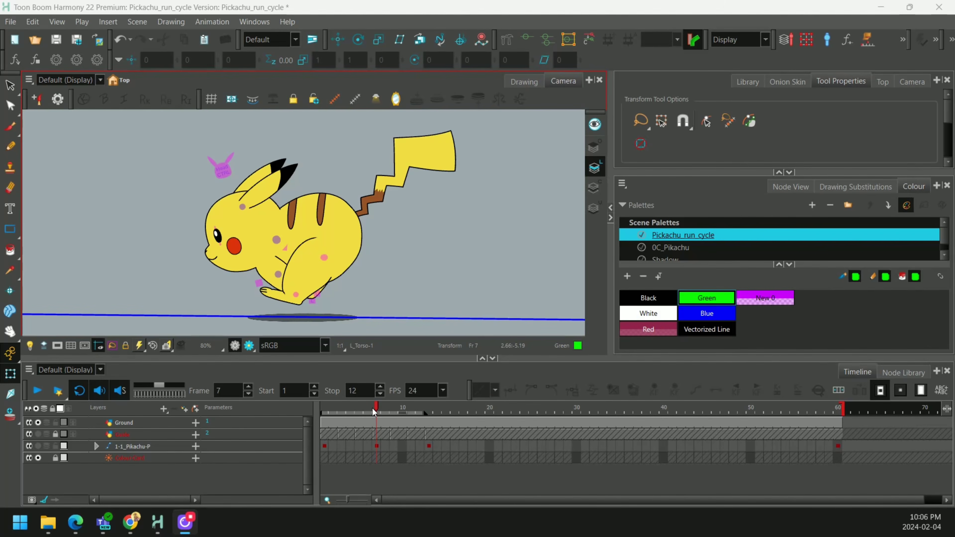
mouse_move(373, 411)
mouse_down()
mouse_move(380, 414)
mouse_move(359, 414)
mouse_up()
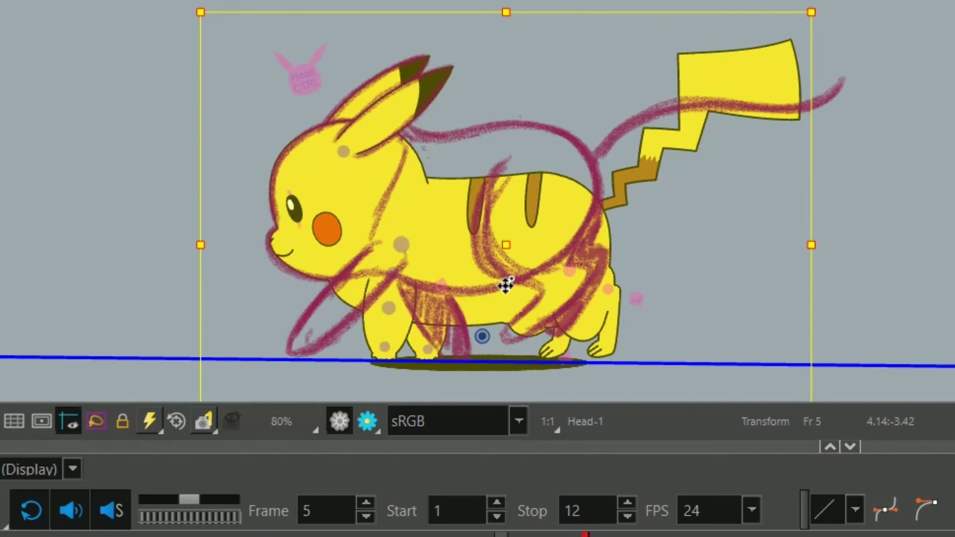
Step: Rotate the upper torso on frame 5 toward the rough sketch's back line
key(shift+)
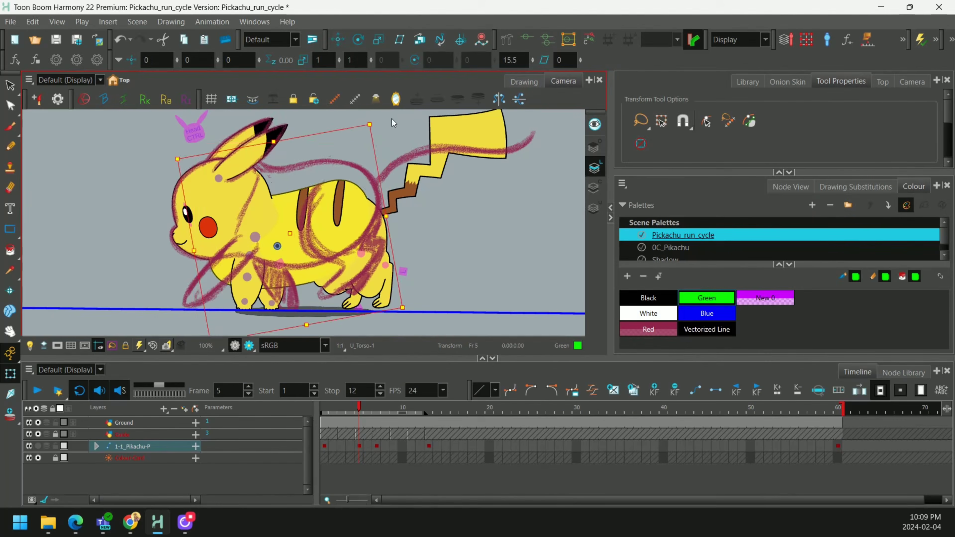
drag(406, 201, 393, 171)
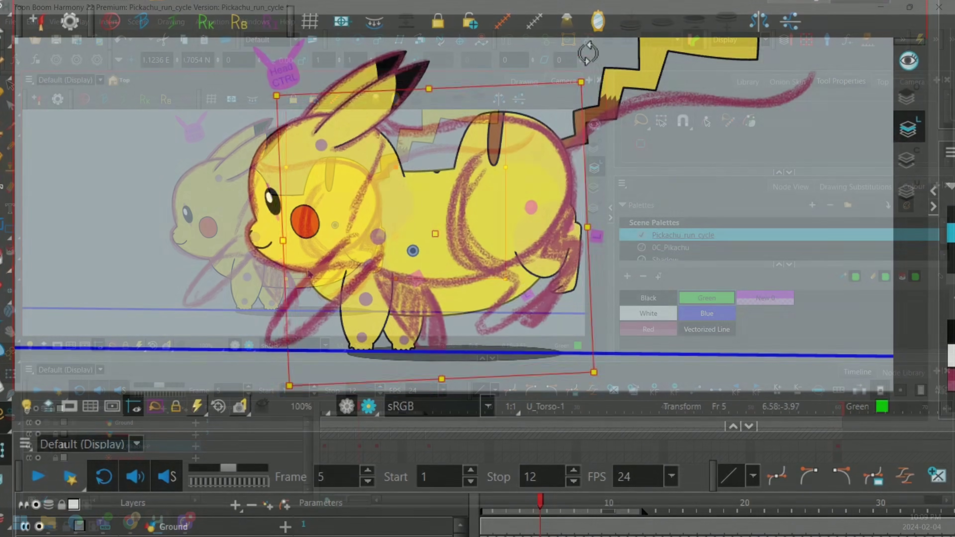
key(ctrl+z)
key(ctrl+z)
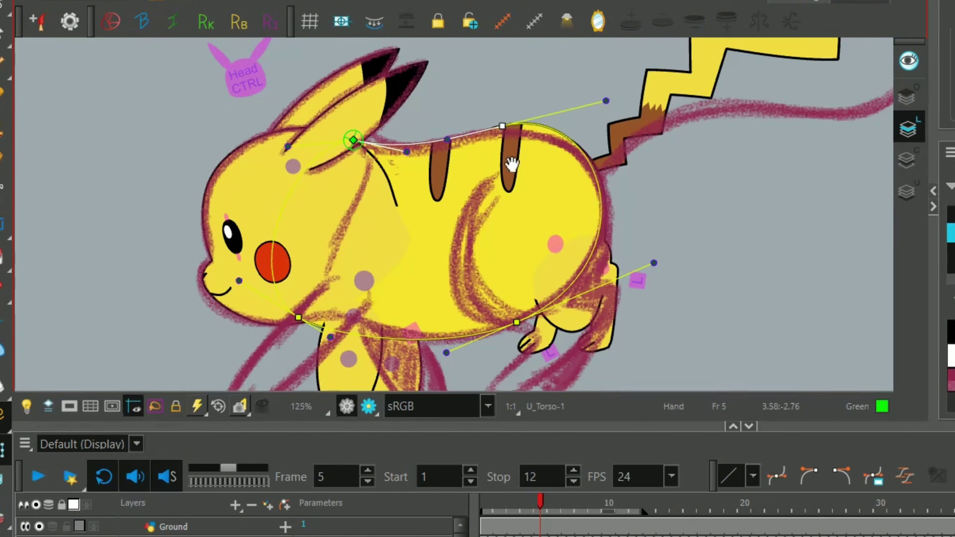
Step: Rotate the leading front arm forward on frame 5 so it reaches ahead along the rough sketch
scroll(391, 348, up, 1)
drag(391, 348, 422, 245)
click(381, 286)
drag(381, 286, 277, 298)
Step: Undo the last arm adjustments and angle the other front arm backward on frame 5 to fit the rough sketch
click(501, 368)
click(425, 278)
key(ctrl+z)
key(ctrl+z)
key(ctrl+z)
key(ctrl+z)
click(435, 295)
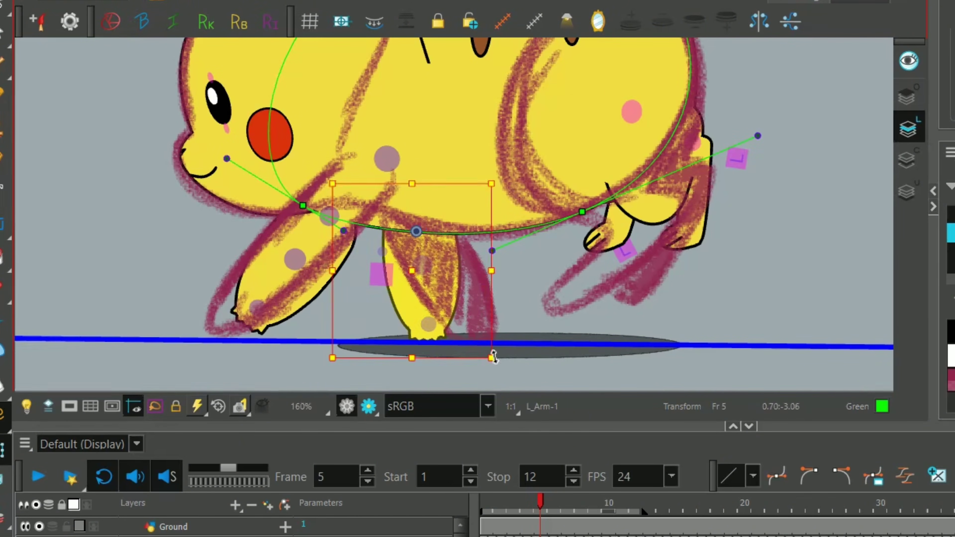
drag(508, 354, 545, 301)
Step: Reposition the hind leg under the haunch on frame 5 to follow the rough sketch
key(1)
key(2)
click(528, 203)
drag(695, 126, 464, 184)
click(436, 313)
drag(436, 313, 454, 323)
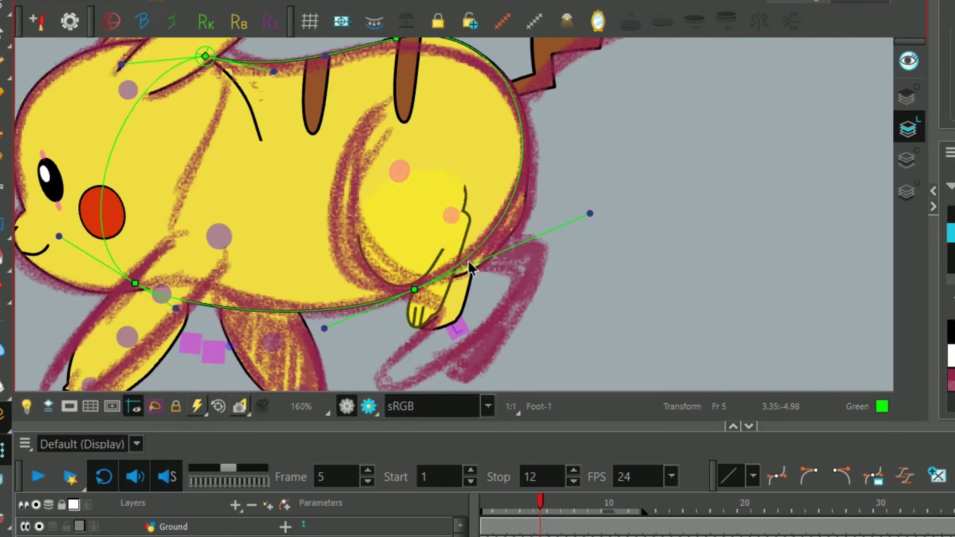
Step: Rotate the hind feet and toes on frame 5 into the trailing position of the rough sketch
drag(470, 269, 457, 195)
click(444, 263)
drag(441, 343, 414, 338)
click(422, 231)
click(425, 241)
drag(461, 214, 518, 277)
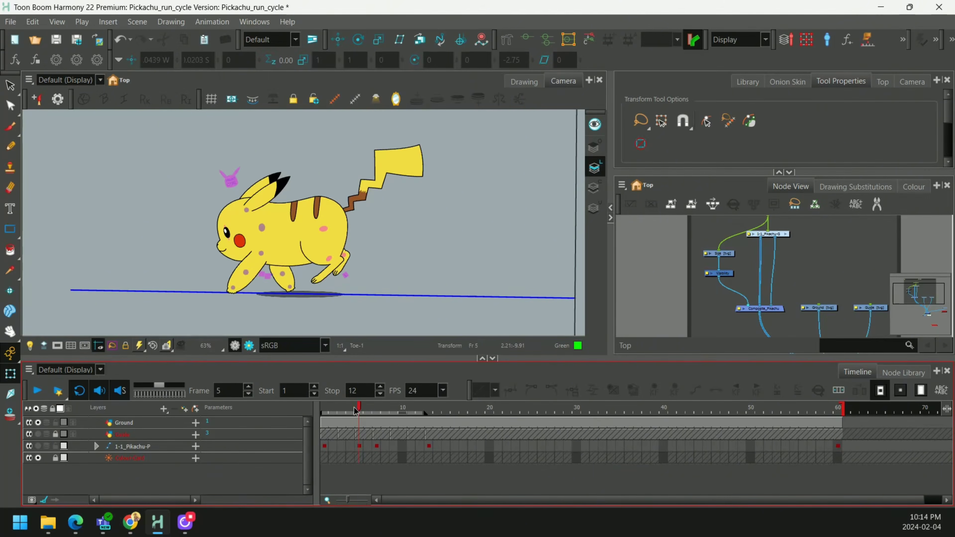
Step: Raise the head on frame 11 to match the rough sketch, using onion skin as a reference
click(325, 417)
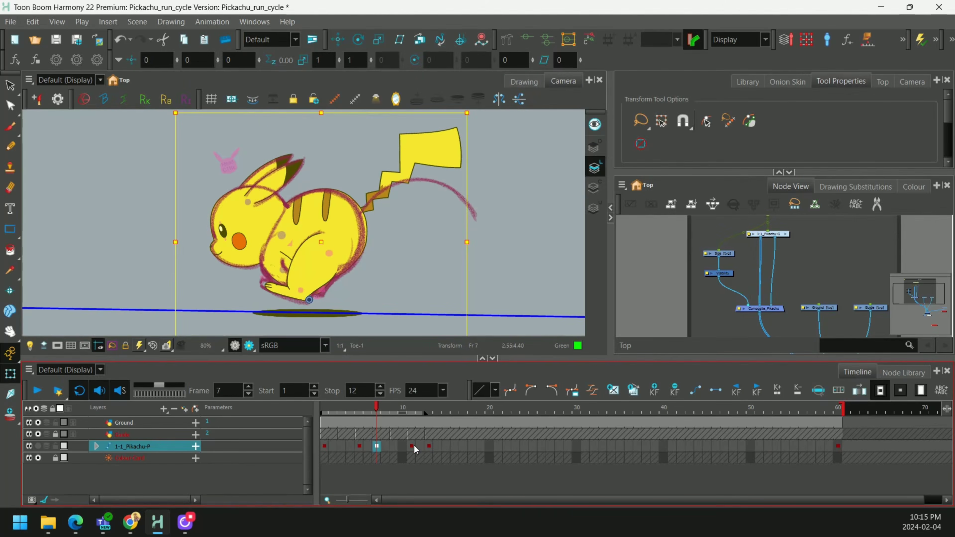
click(414, 446)
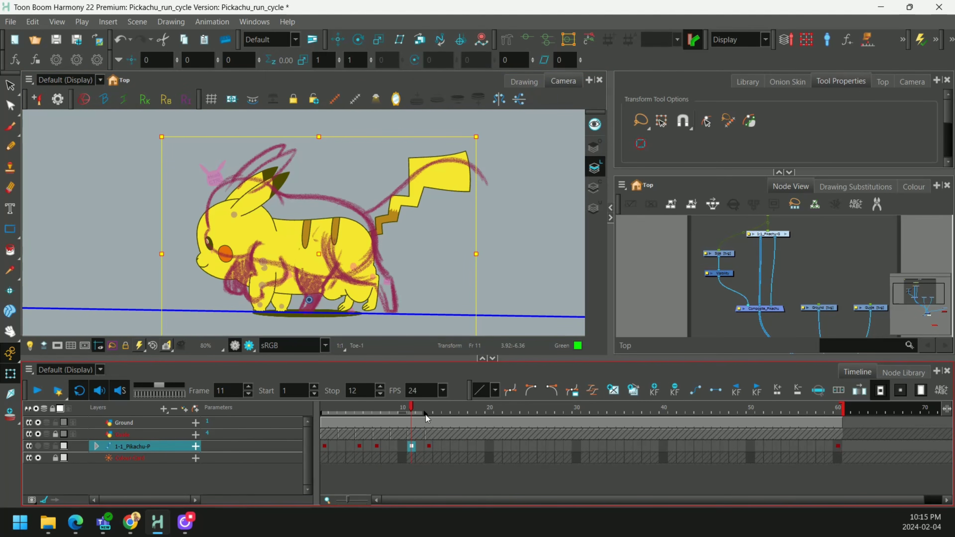
drag(425, 411, 414, 420)
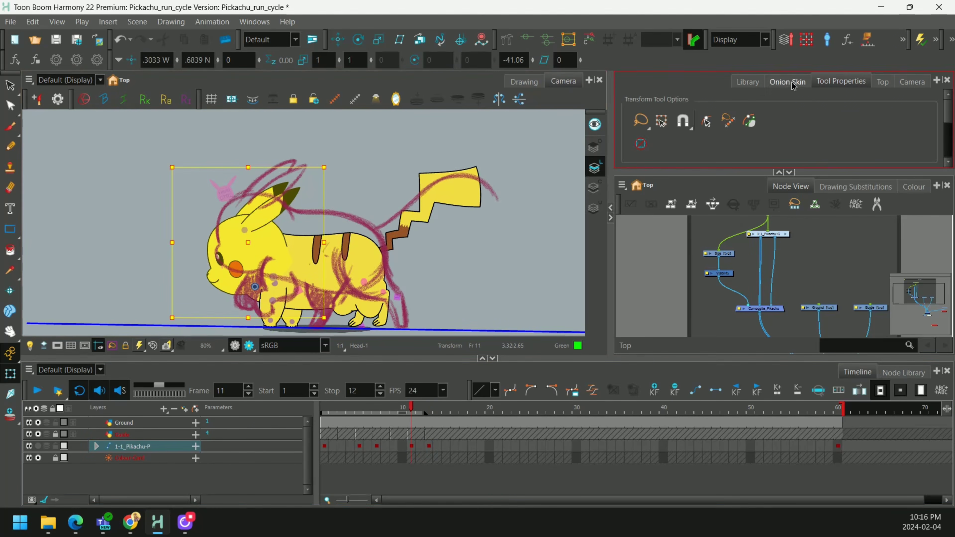
click(790, 82)
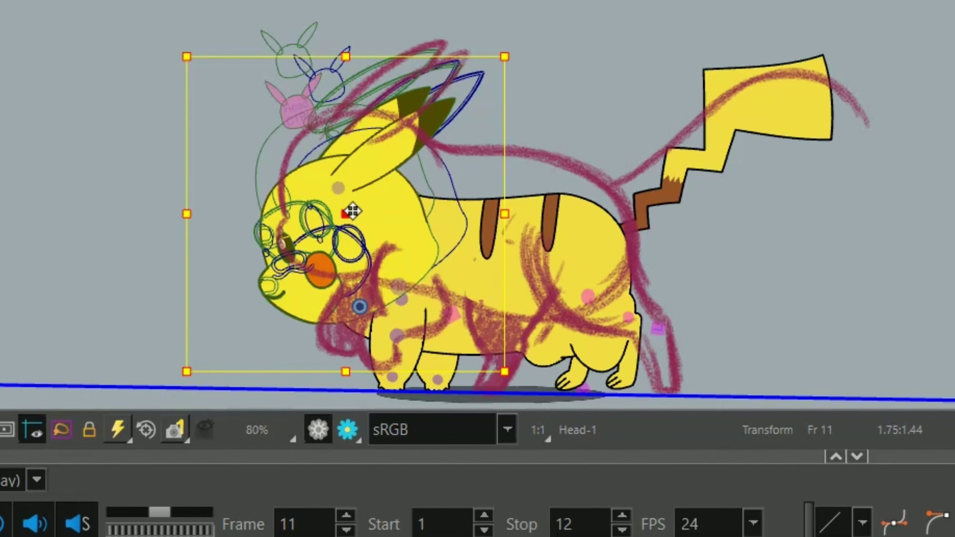
drag(353, 212, 372, 163)
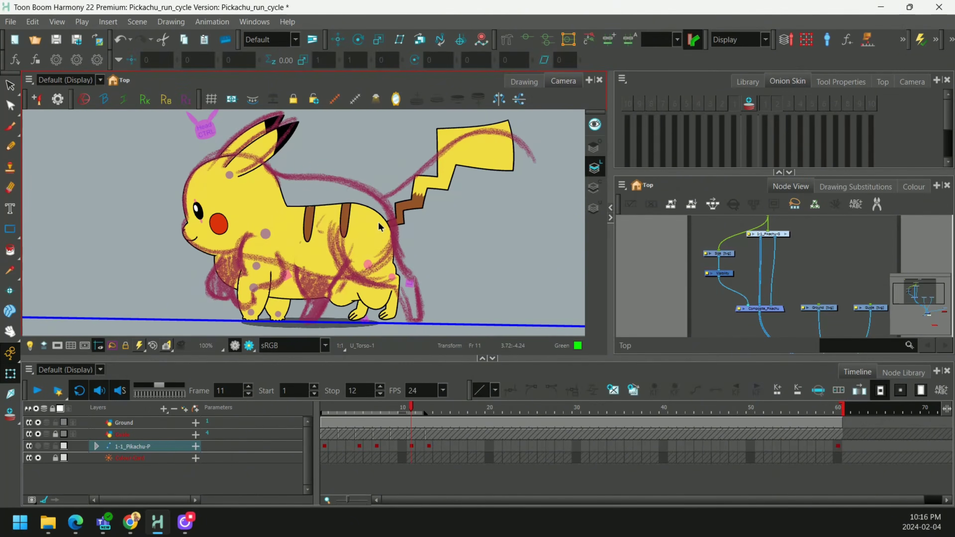
Step: Rotate the upper torso on frame 11 so the back slopes along the rough sketch
click(378, 218)
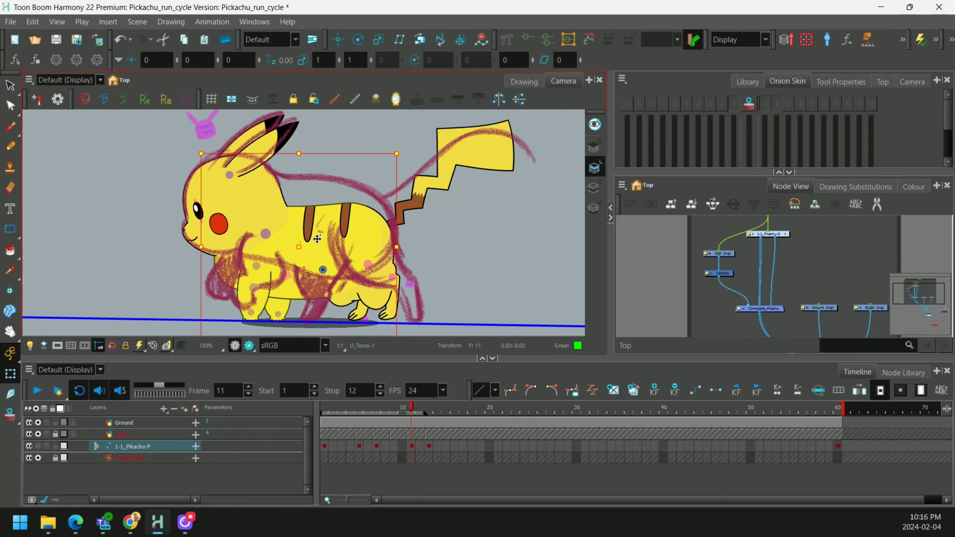
click(363, 194)
key(b)
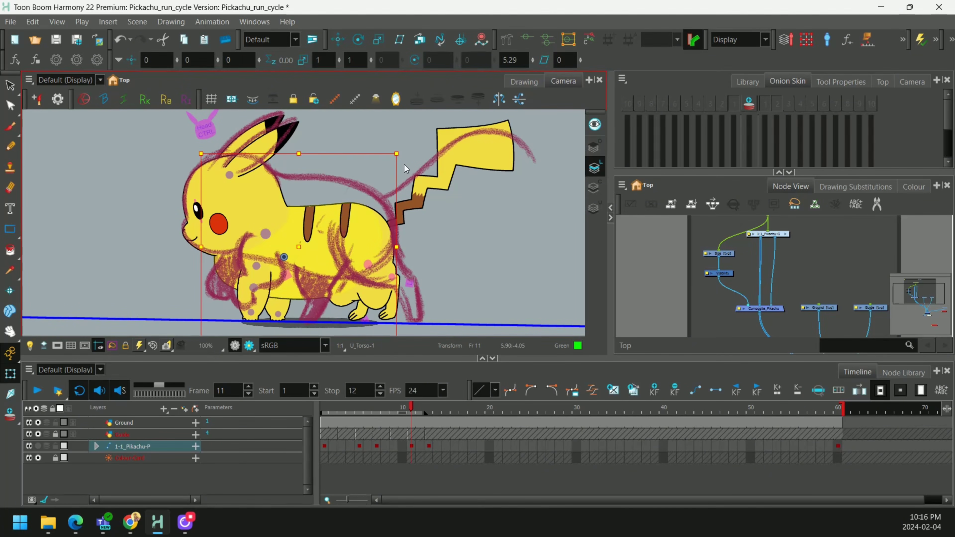
drag(403, 150, 419, 176)
Step: Undo the hind foot's skew on frame 11 and rotate the foot toward the rough sketch
drag(426, 245, 401, 207)
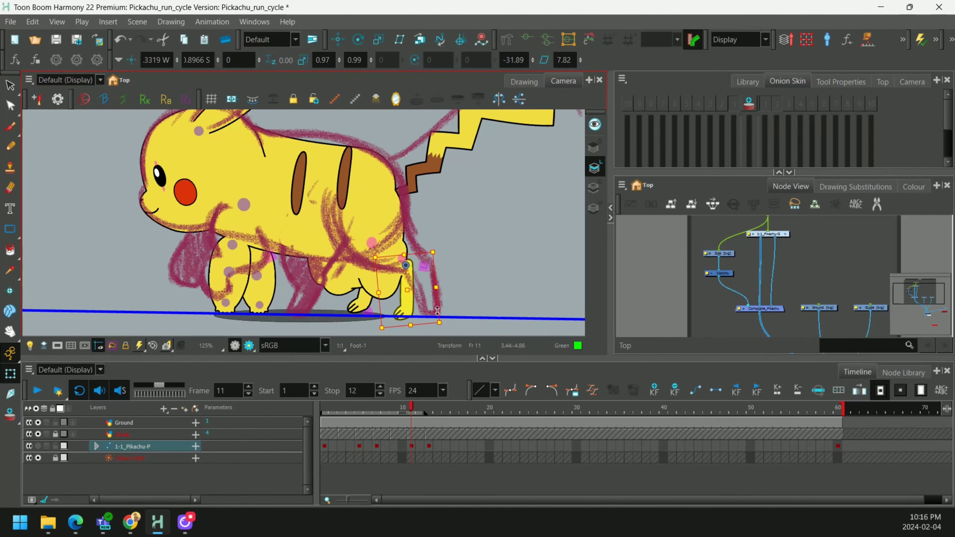
key(ctrl+z)
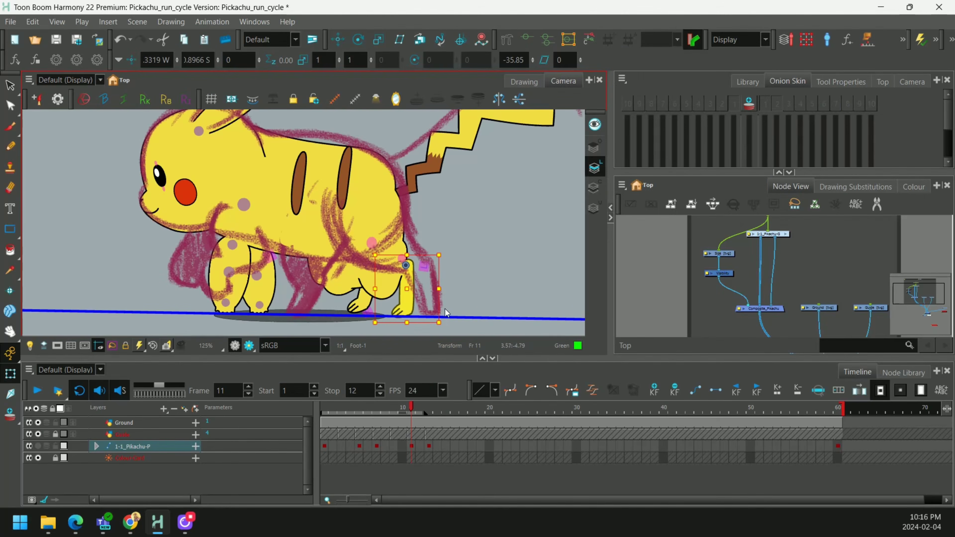
drag(447, 323, 422, 283)
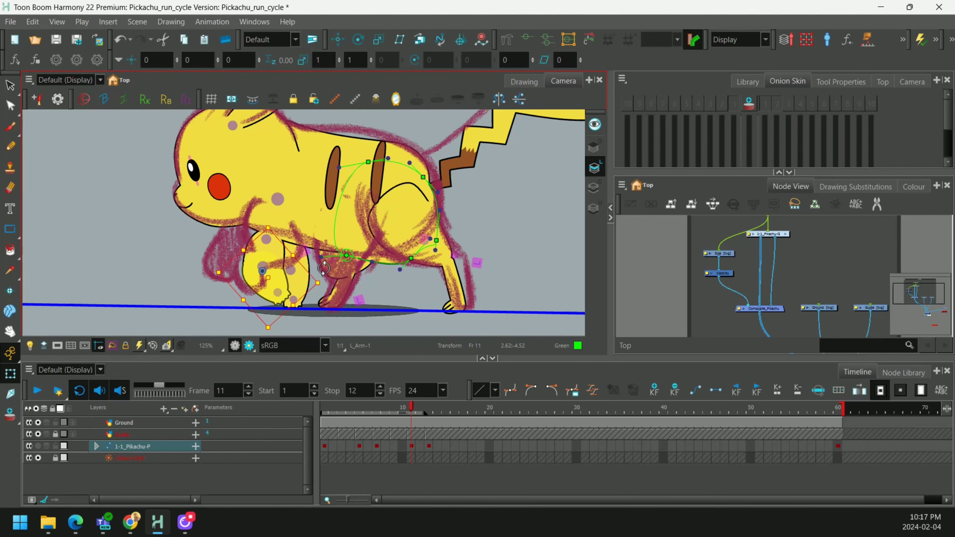
Step: Rotate the segments of the near front arm on frame 11 to bend it at the elbow
drag(324, 268, 319, 248)
click(317, 273)
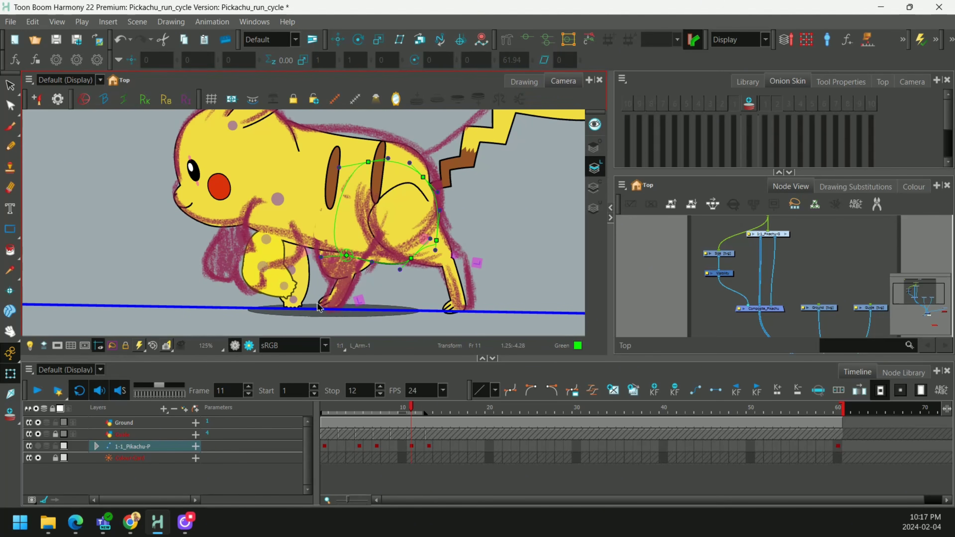
drag(319, 303, 271, 323)
drag(263, 257, 261, 241)
drag(268, 297, 312, 239)
click(311, 239)
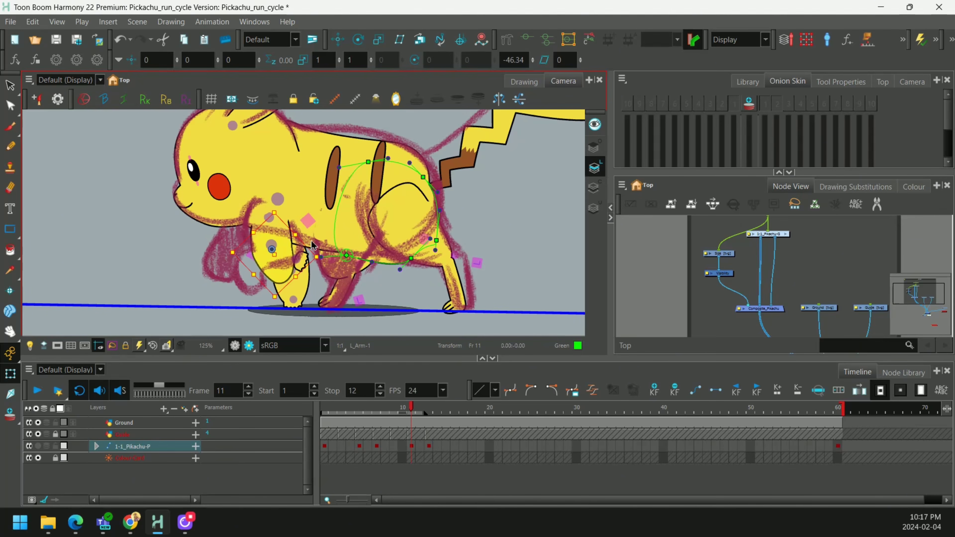
Step: Undo the last arm rotation and angle the near forearm downward on frame 11 to match the rough sketch
key(ctrl+z)
drag(282, 251, 268, 275)
drag(292, 305, 246, 310)
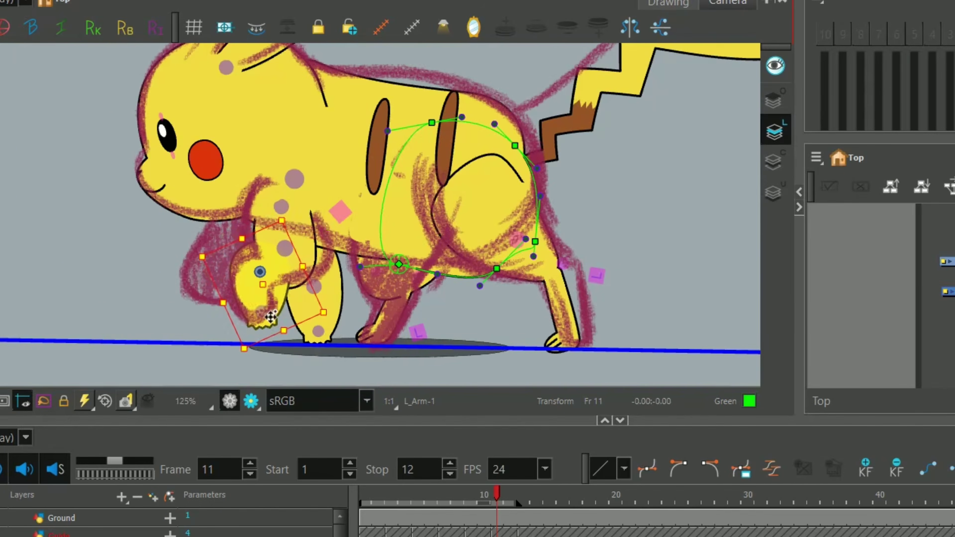
Step: Shape the near forearm's deformer curve on frame 11 to fit the rough sketch's outline
key(2)
click(255, 296)
drag(283, 264, 294, 262)
click(228, 265)
click(218, 318)
drag(211, 252, 221, 255)
Step: Rotate the far front arm forward on frame 11 so it covers the shaded arm in the rough sketch
drag(319, 374, 371, 126)
click(332, 312)
drag(420, 188, 394, 224)
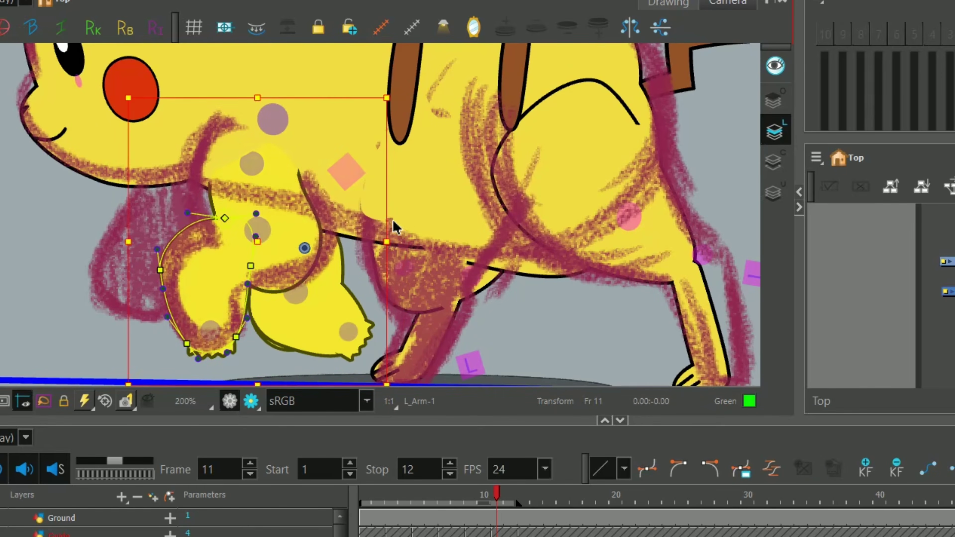
key(Escape)
click(332, 299)
drag(283, 345, 465, 198)
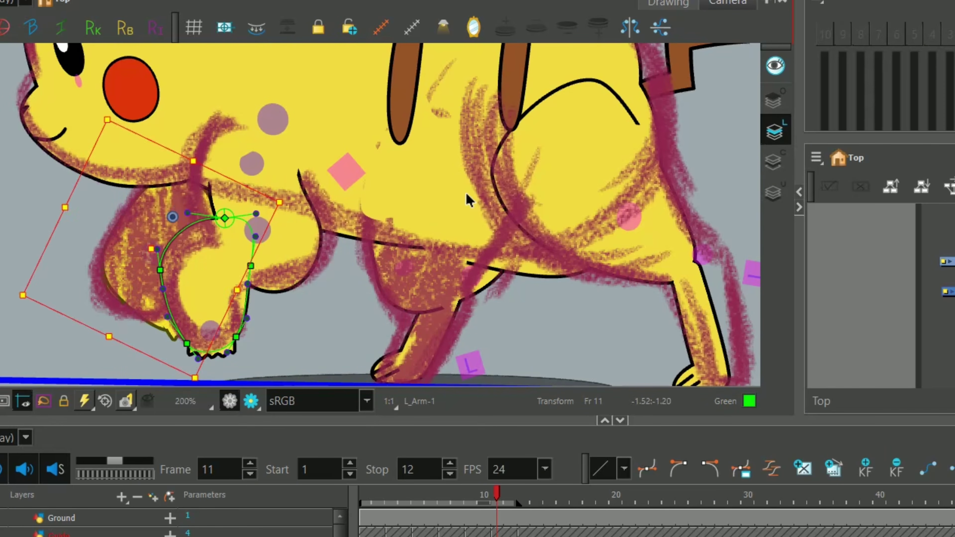
Step: Hide the rough sketch layer and scrub back to frame 1 to review the posed keyframes
scroll(470, 195, down, 2)
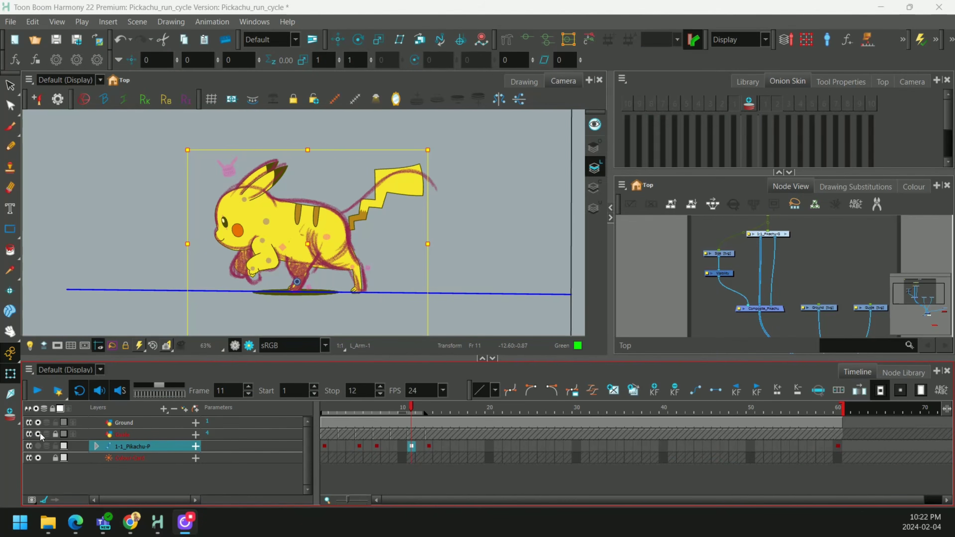
click(38, 434)
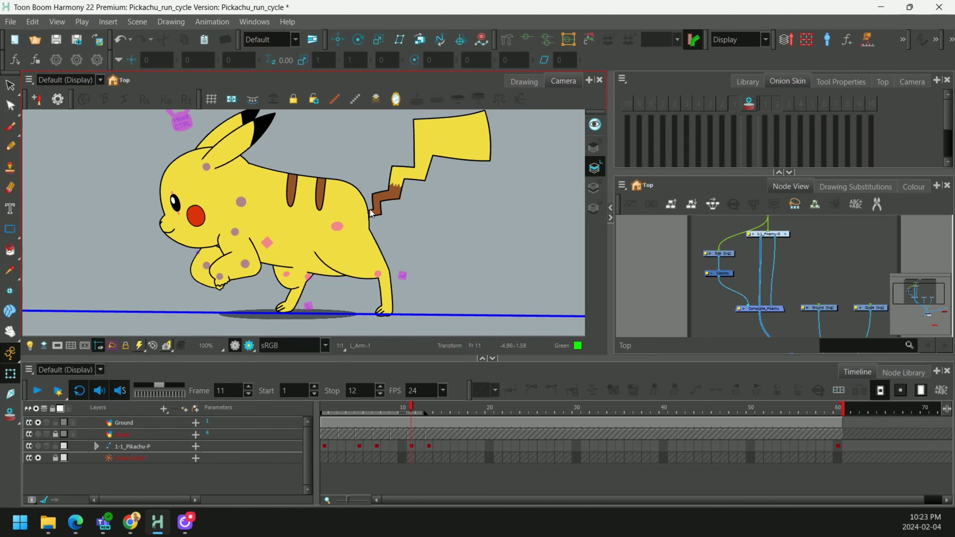
scroll(371, 213, down, 2)
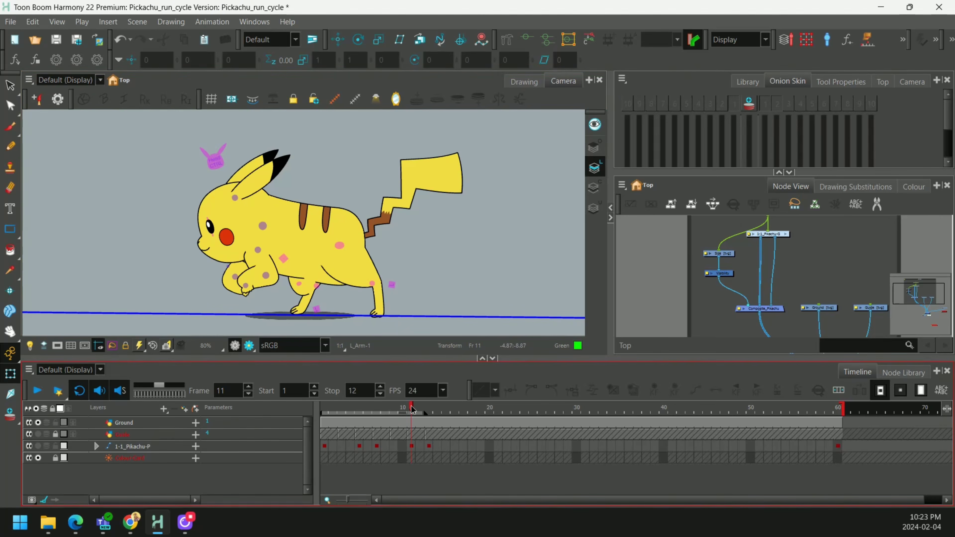
drag(426, 411, 324, 411)
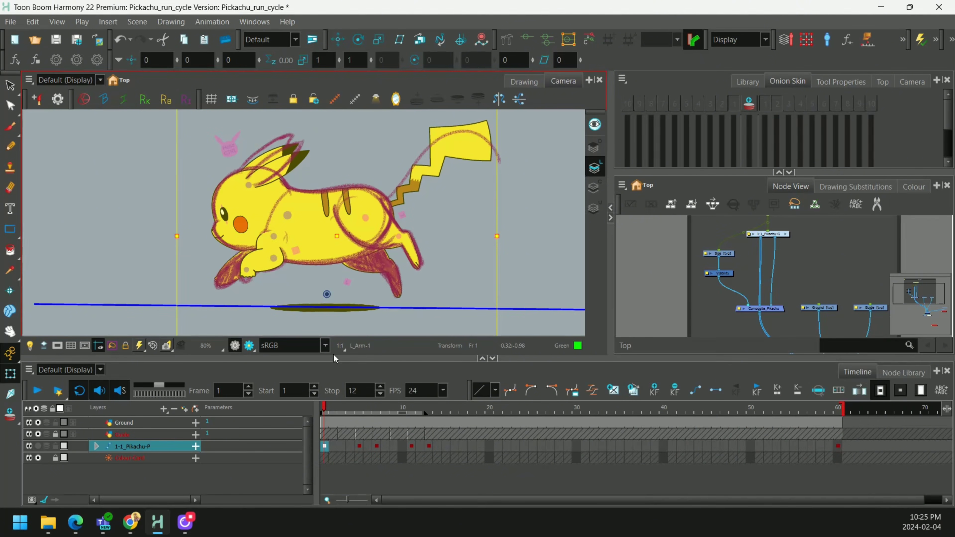
Step: Add a keyframe at frame 3 on the 1-1_Pikachu-P layer and step back to frame 2
key(ctrl+k)
key(period)
key(period)
key(period)
key(comma)
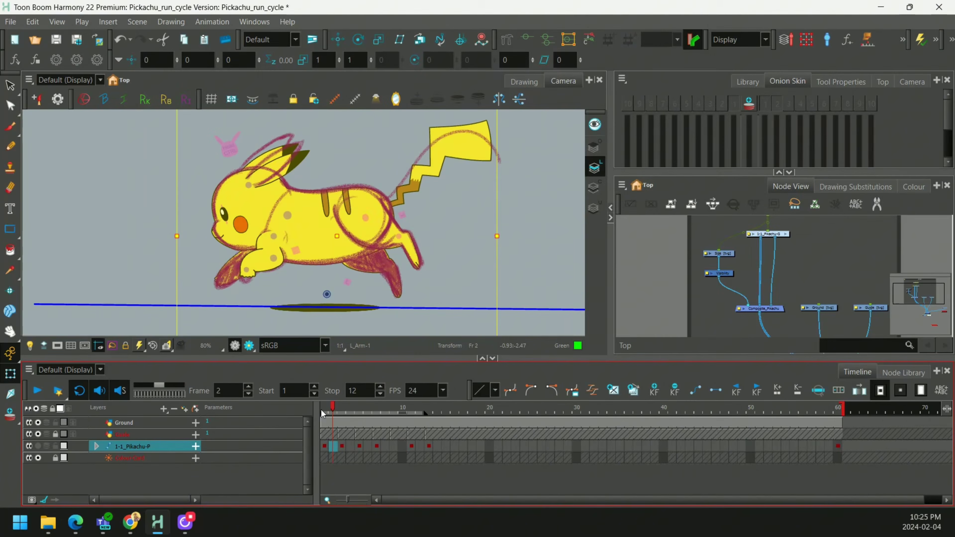
Step: Move the head on frame 3 so it lines up with the rough sketch's head outline
click(323, 168)
scroll(304, 188, up, 2)
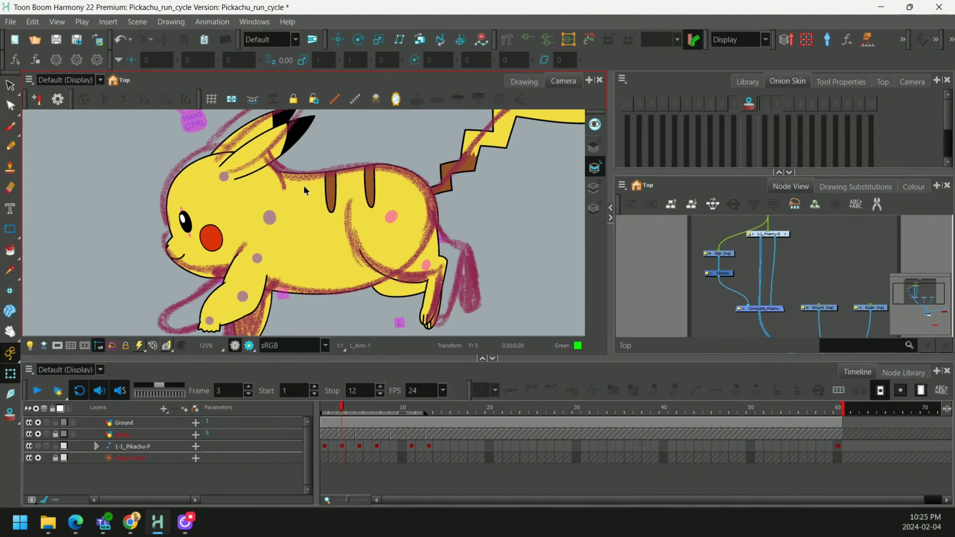
drag(304, 184, 319, 211)
scroll(319, 208, down, 1)
click(261, 213)
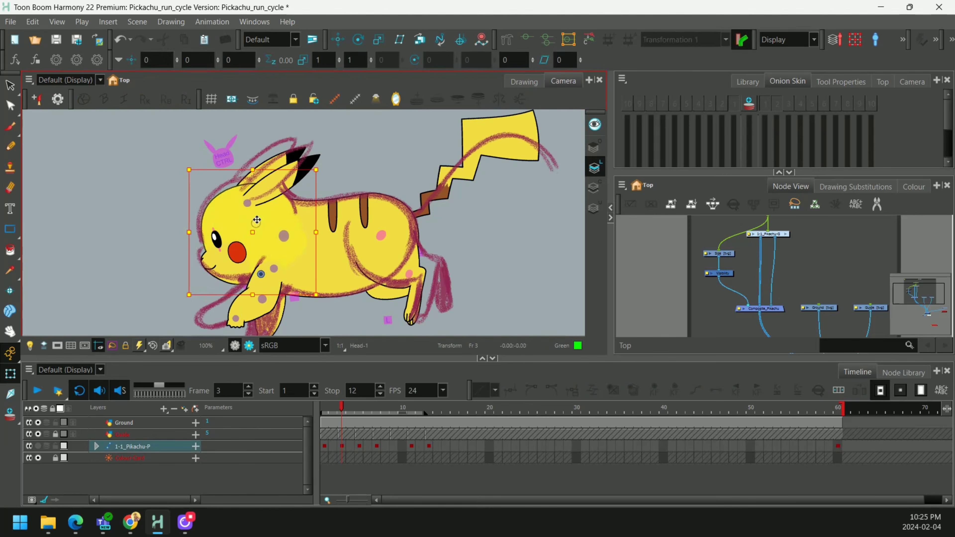
key(b)
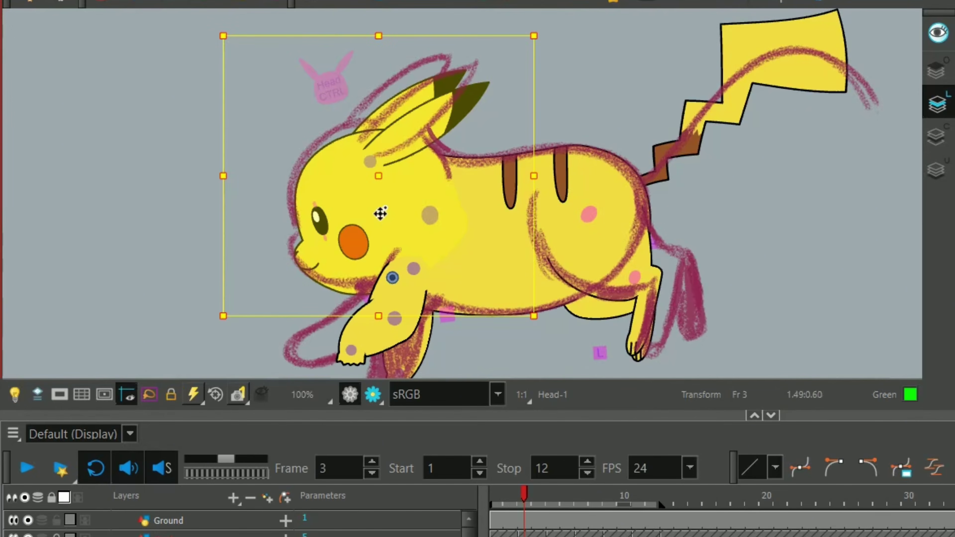
drag(380, 170, 376, 155)
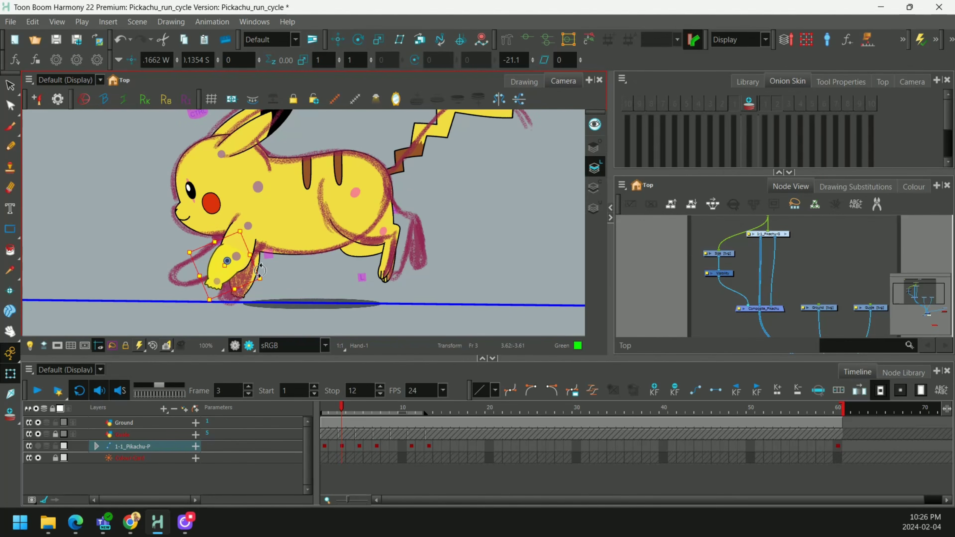
Step: Rotate the near front arm and hand forward on frame 3 to match the outstretched arm in the rough sketch
drag(259, 271, 221, 318)
drag(279, 247, 278, 242)
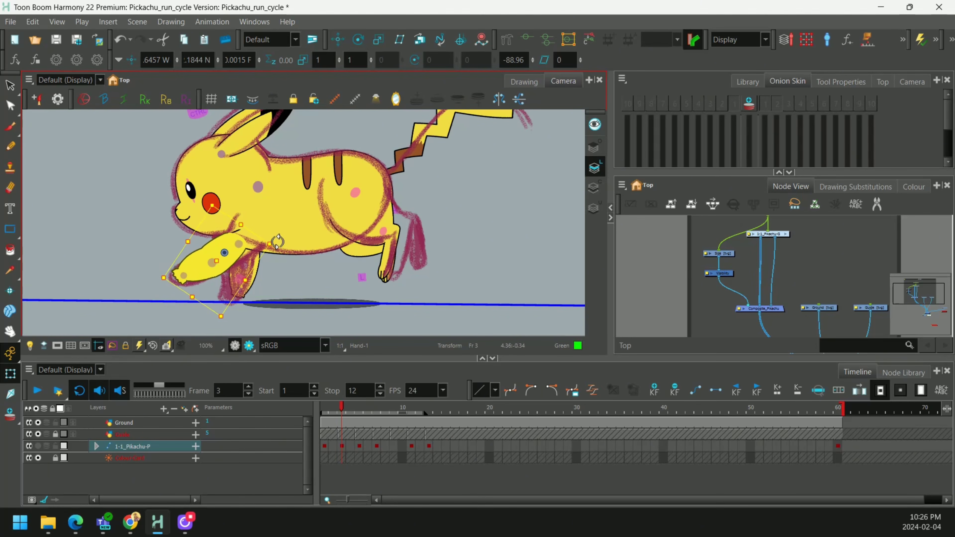
drag(222, 271, 222, 258)
scroll(258, 284, up, 3)
click(240, 241)
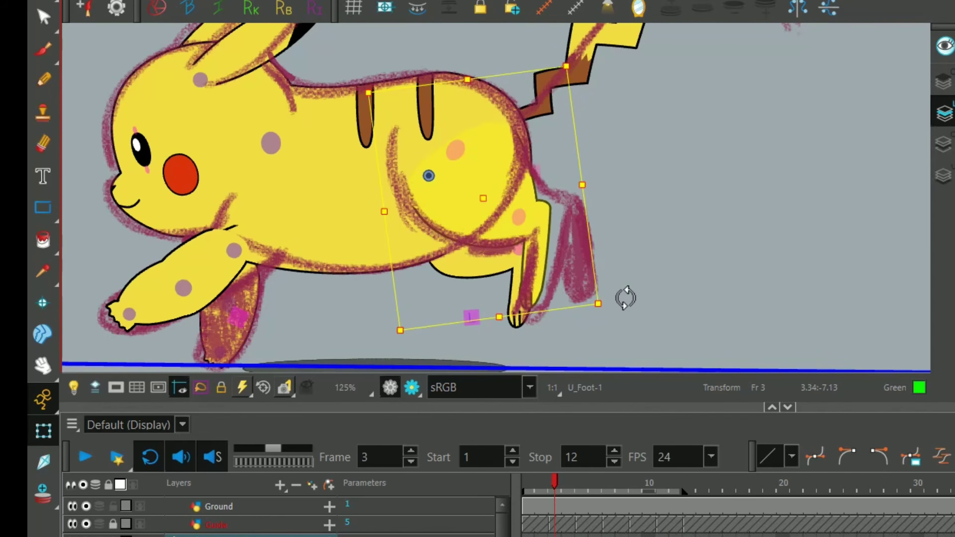
Step: Rotate the near hind leg back on frame 3 and adjust the foot's angle to follow the rough sketch
drag(386, 286, 391, 279)
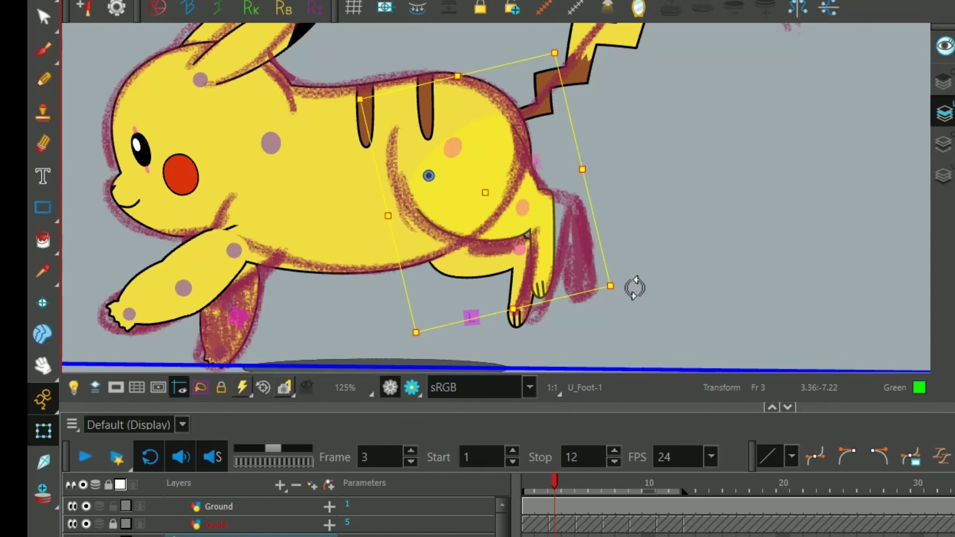
click(547, 274)
drag(605, 303, 592, 311)
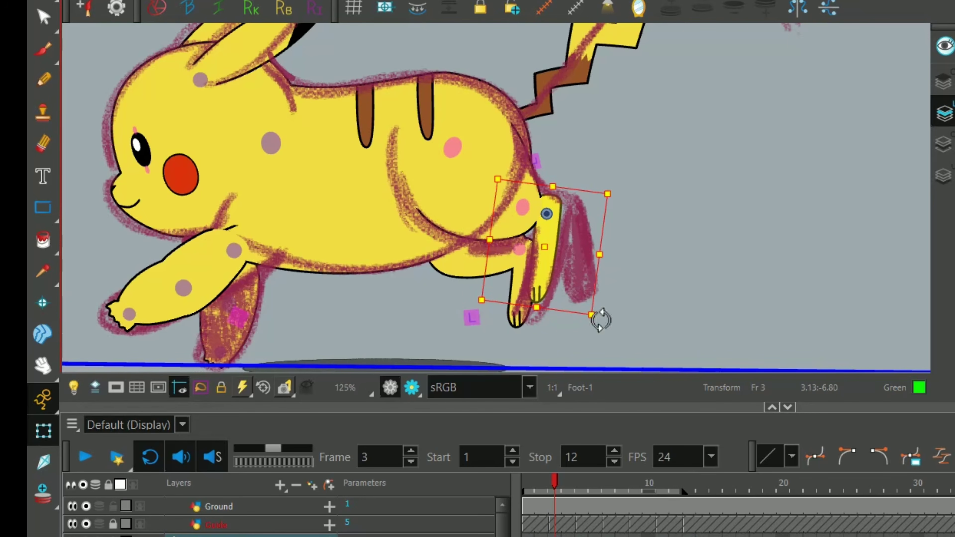
Step: Swing the far hind leg back on frame 3 so it covers the shaded leg in the rough sketch
click(507, 262)
drag(582, 338, 591, 289)
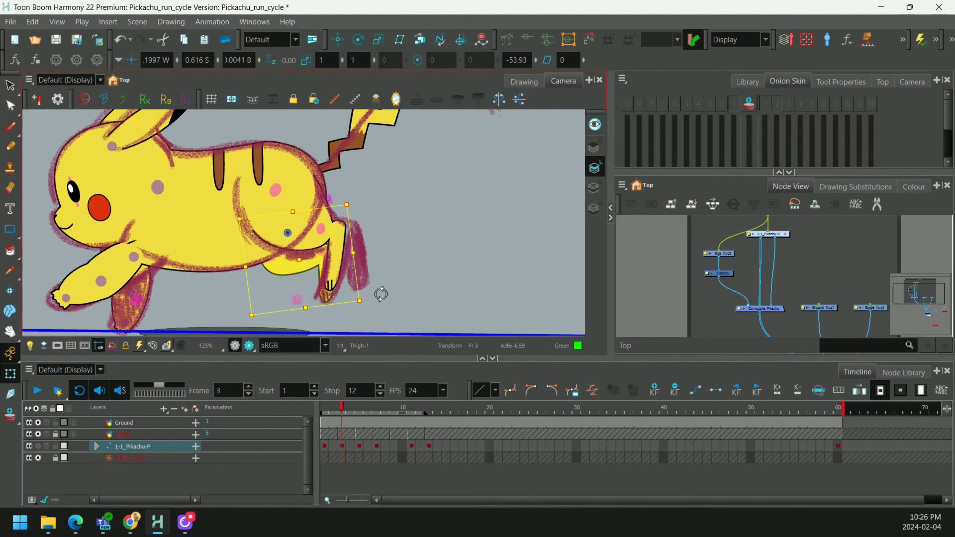
drag(312, 266, 358, 260)
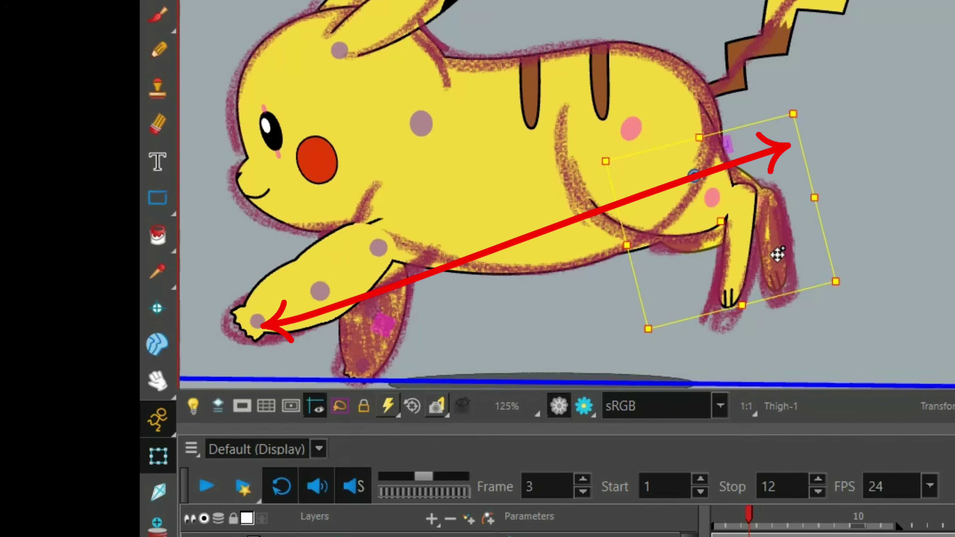
click(847, 199)
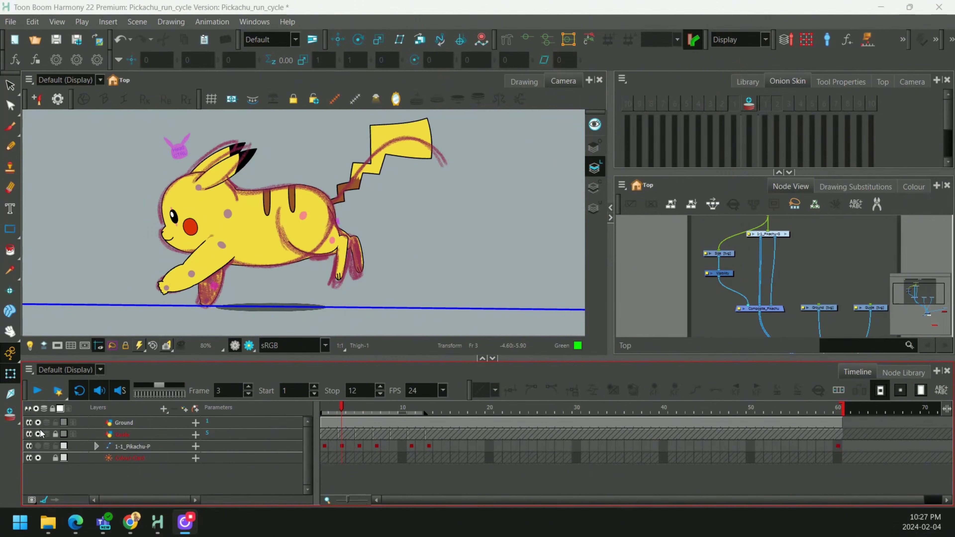
Step: Hide the rough sketch layer, return to frame 1 and play back the run cycle
click(38, 433)
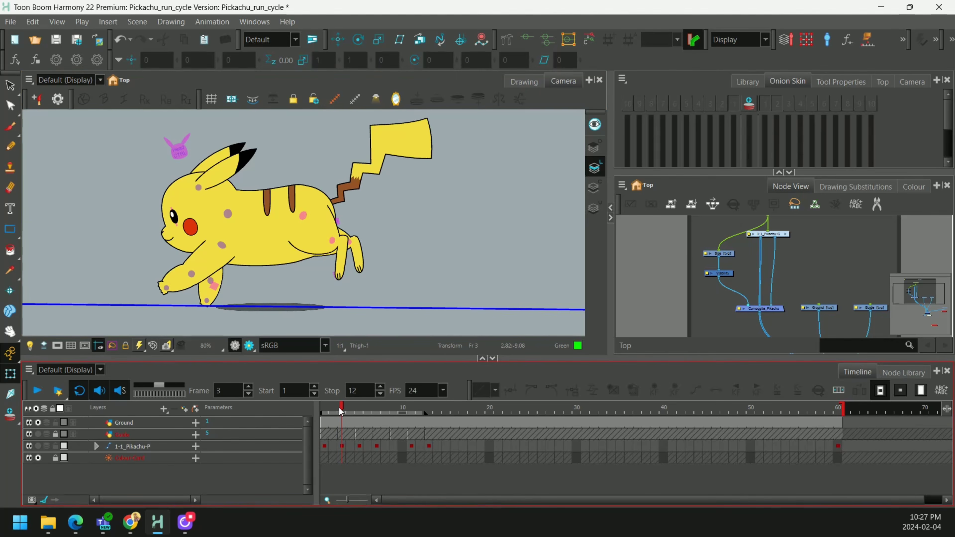
click(328, 408)
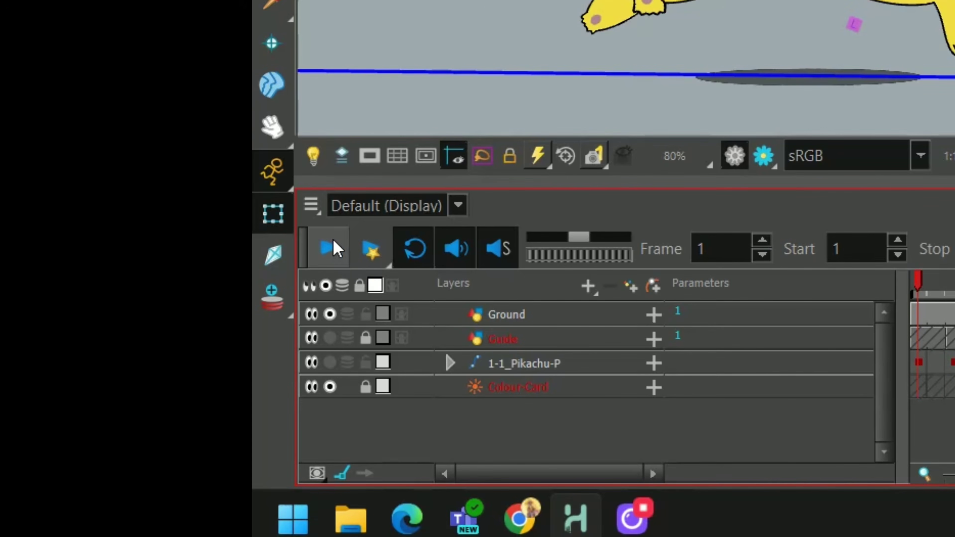
click(37, 390)
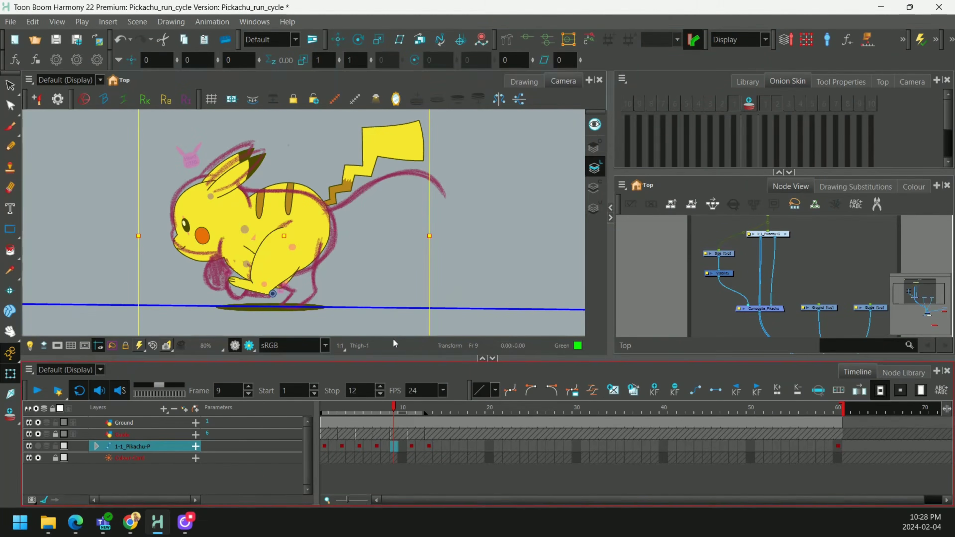
Step: Compare the frame 7 pose with its rough sketch and return to frame 9
click(393, 419)
click(376, 404)
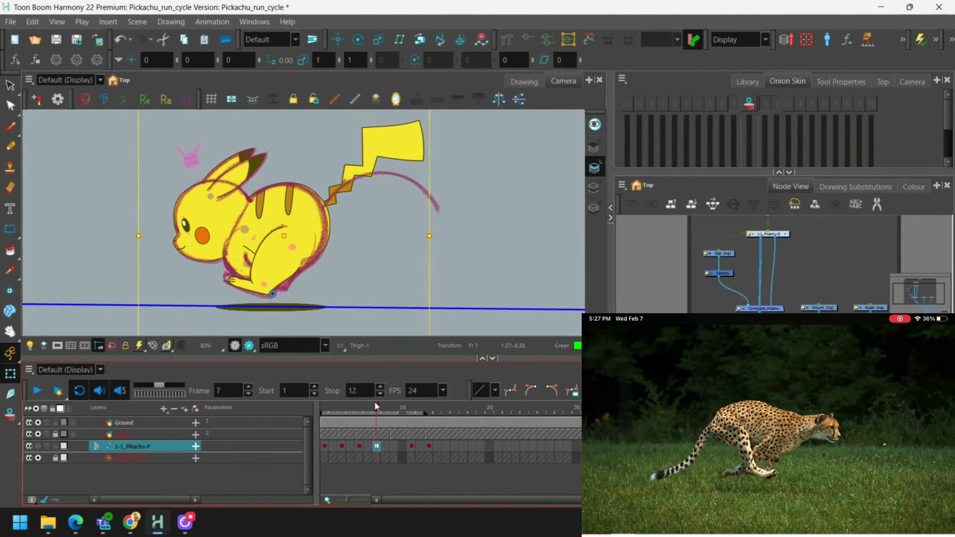
key(period)
key(period)
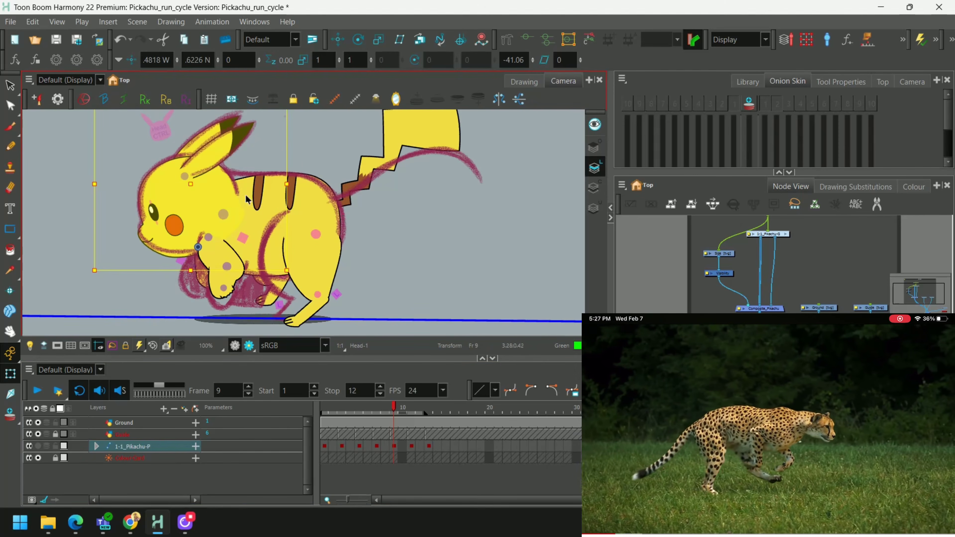
Step: Nudge the head slightly upward on frame 9 to fit the rough sketch
key(Up)
key(Up)
key(Up)
key(Up)
key(Up)
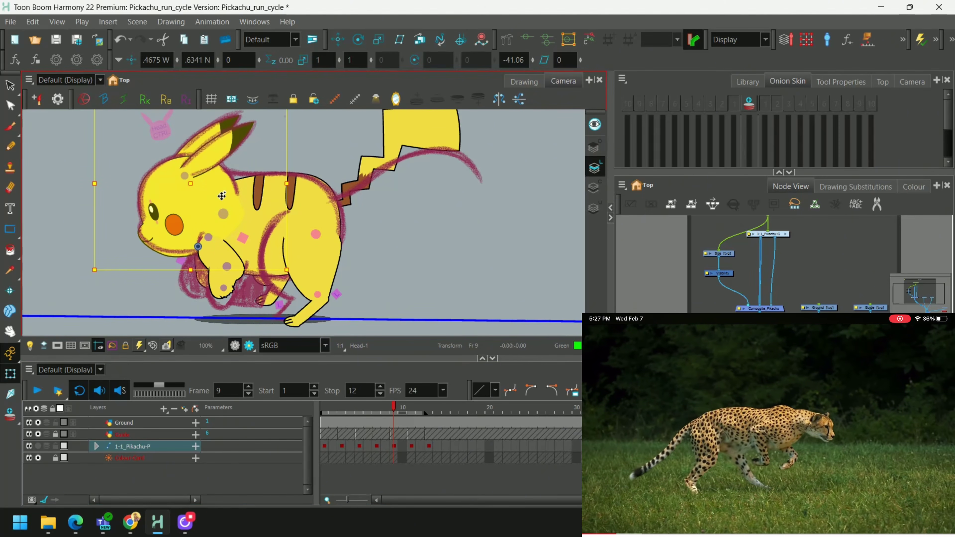
key(Up)
click(375, 227)
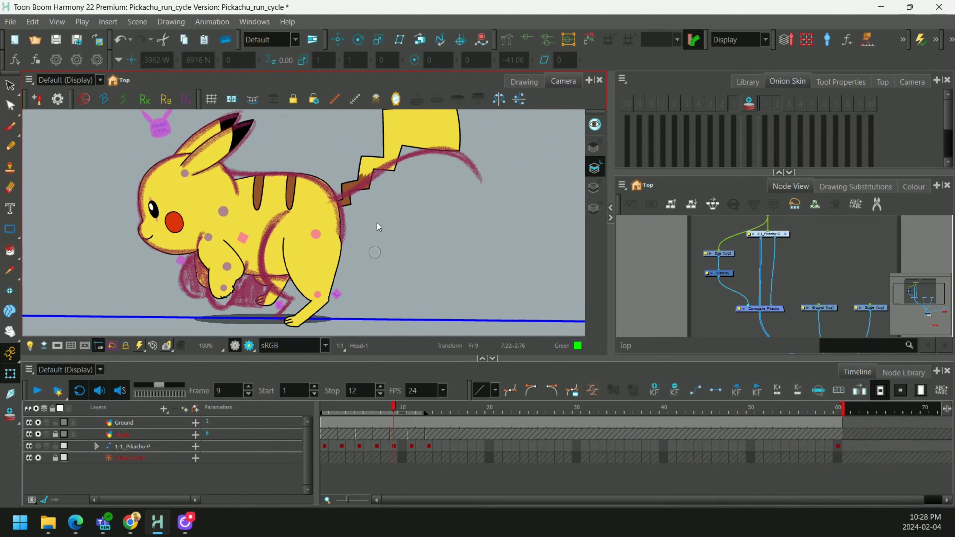
drag(354, 237, 354, 233)
Step: Flip between frames 8 and 9, and reposition the near hind leg on frame 9 to follow the rough sketch
key(comma)
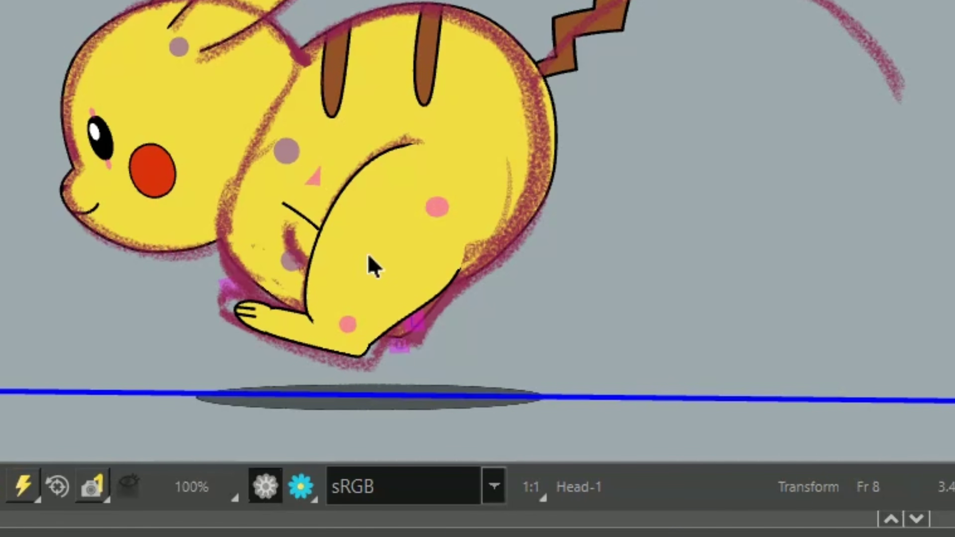
key(period)
key(comma)
key(period)
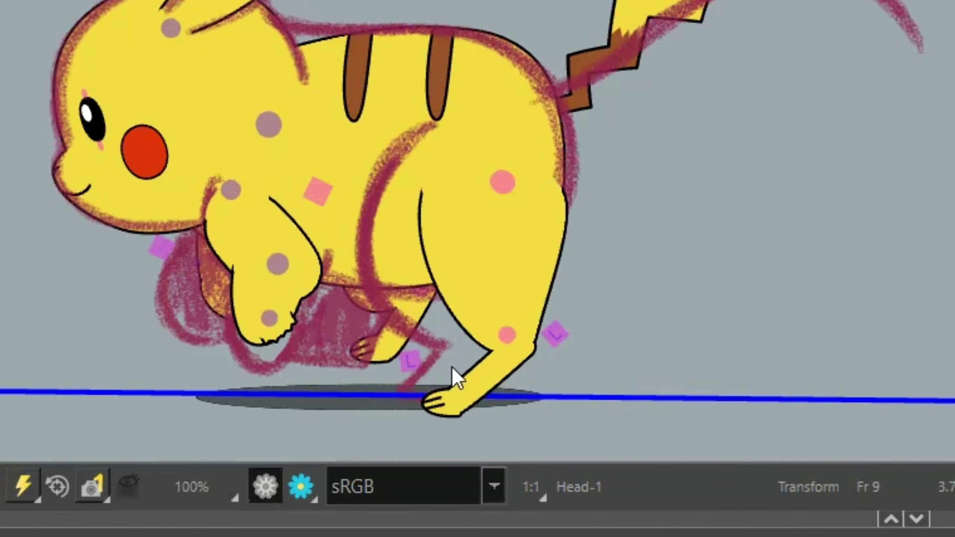
drag(577, 272, 562, 209)
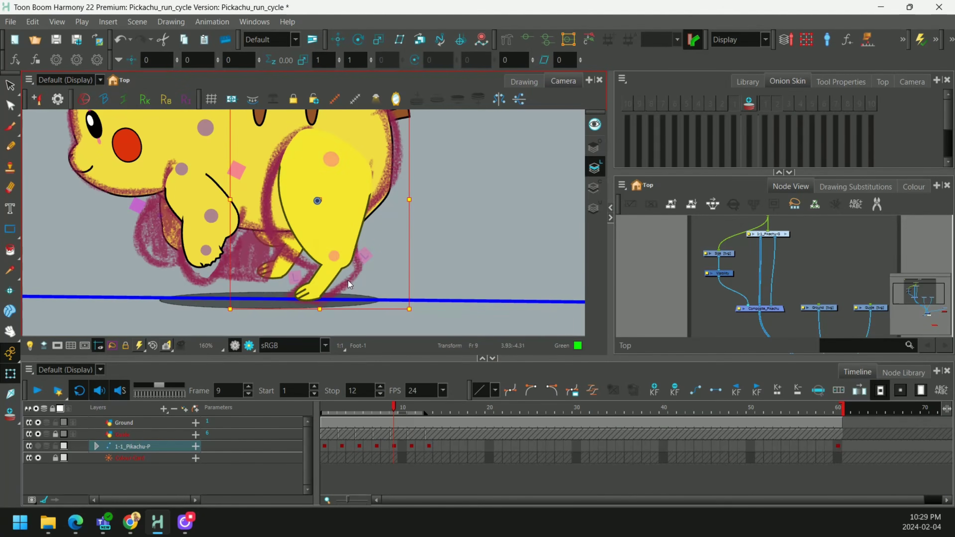
Step: Rotate and position the far hind leg and foot on frame 9 to match the shaded leg in the rough sketch
key(shift+b)
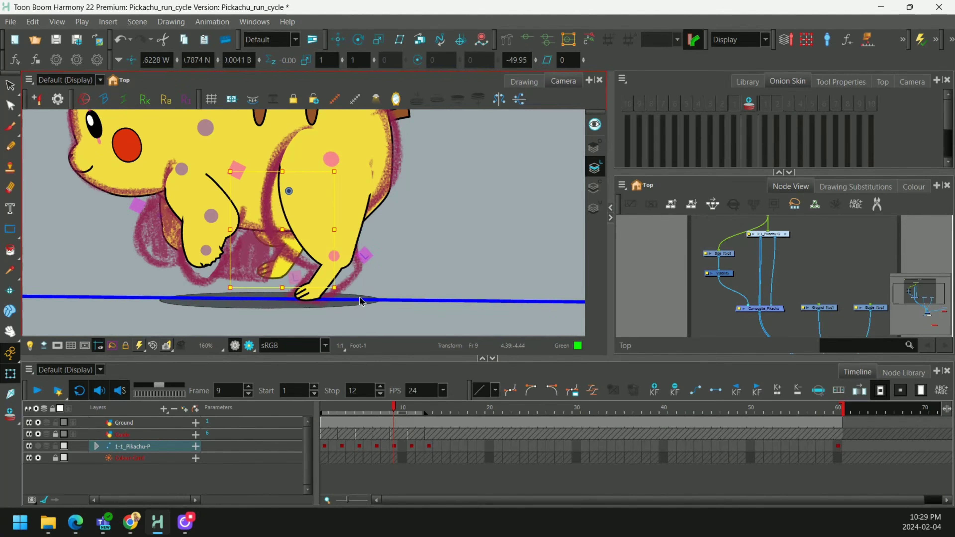
drag(342, 293, 274, 273)
drag(259, 224, 253, 241)
drag(332, 218, 332, 222)
key(ctrl+z)
drag(333, 295, 307, 305)
drag(255, 249, 255, 261)
click(296, 239)
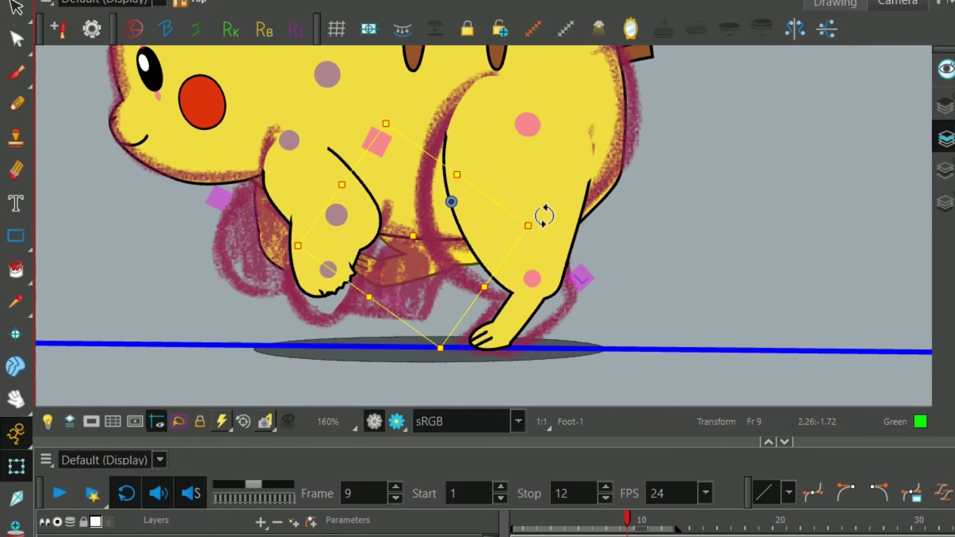
drag(471, 255, 433, 278)
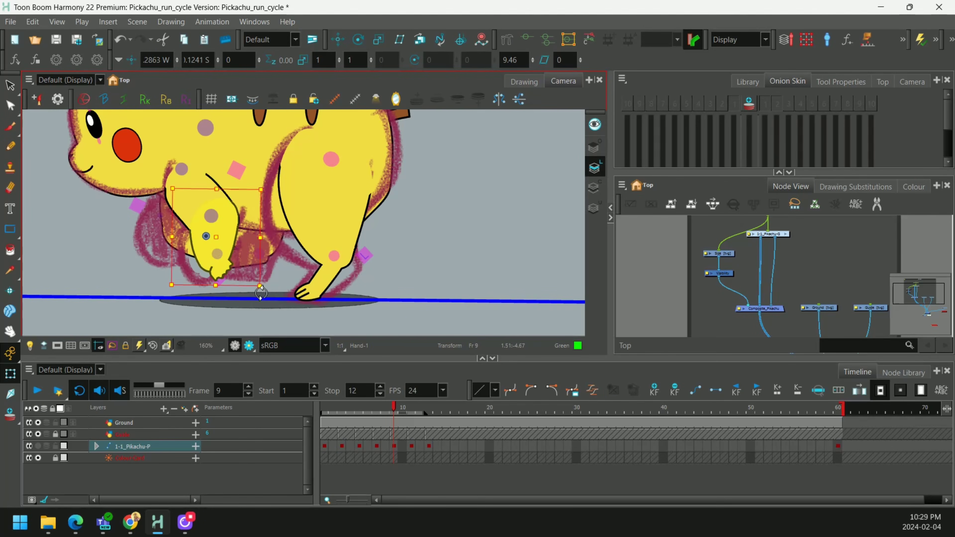
Step: Rotate the near front hand and arm on frame 9 to fit the bent arm in the rough sketch
drag(261, 293, 254, 294)
click(222, 229)
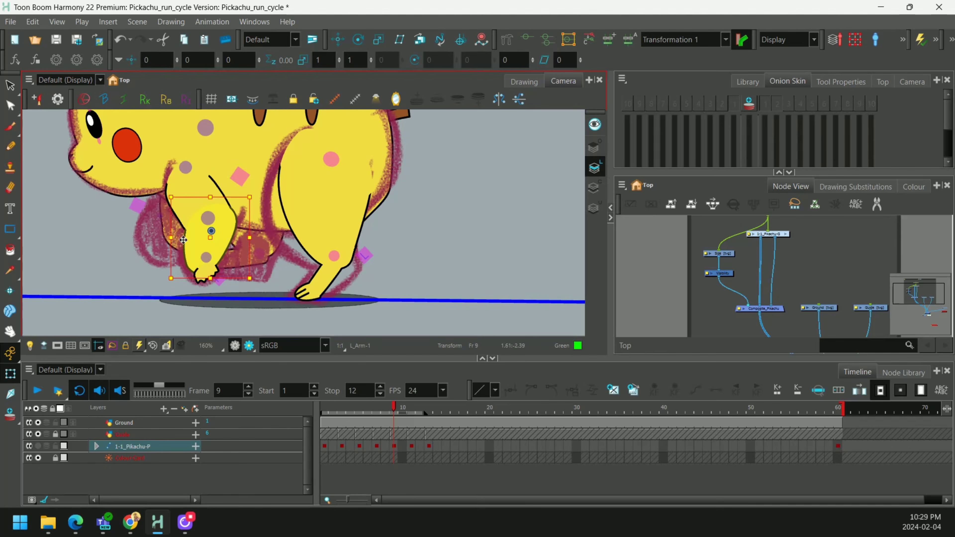
click(182, 240)
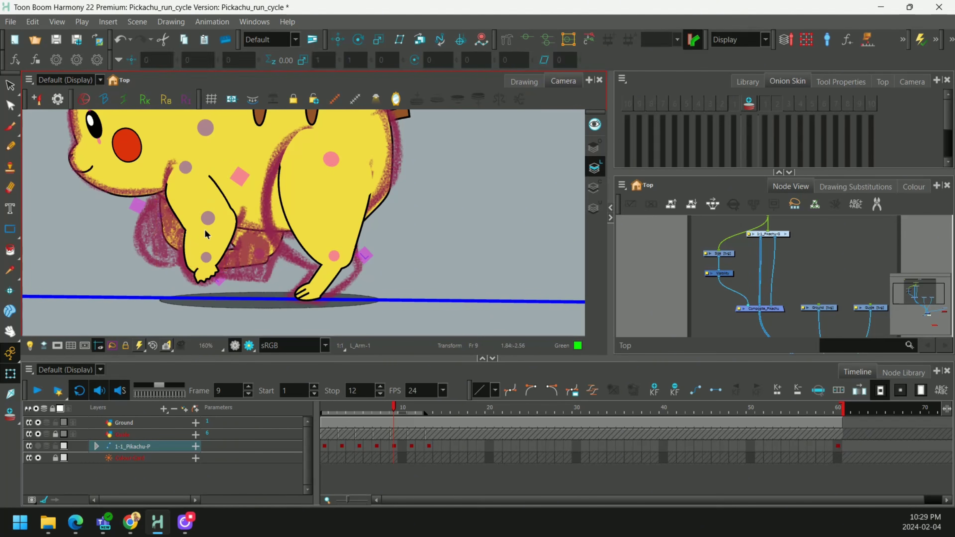
drag(240, 272, 187, 290)
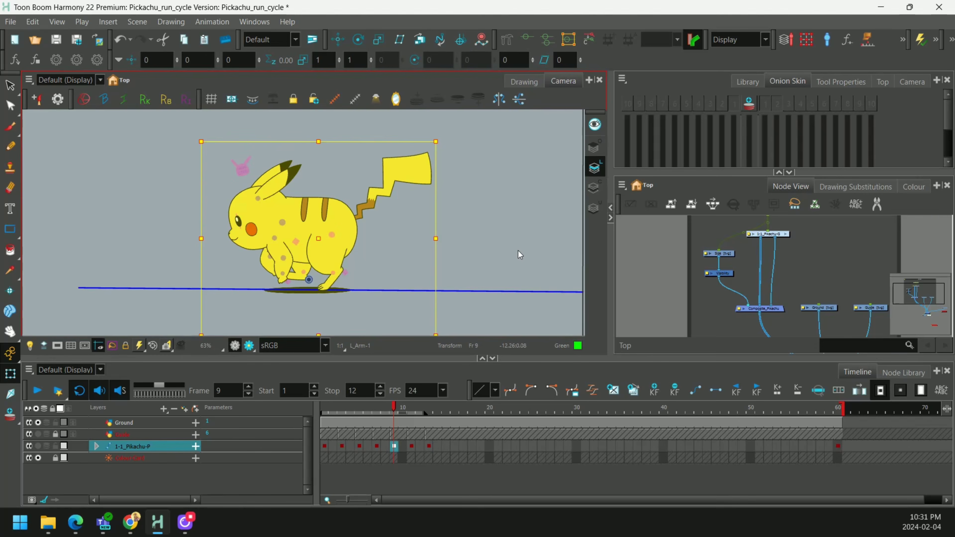
Step: Examine the frame 9 pose without the rough sketch and play back the run cycle
click(517, 250)
scroll(308, 296, up, 2)
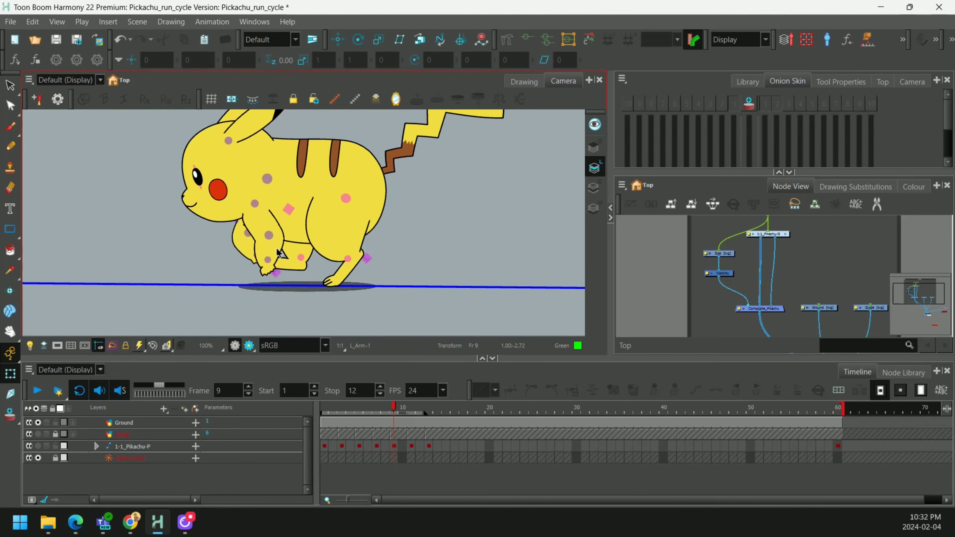
scroll(420, 213, down, 3)
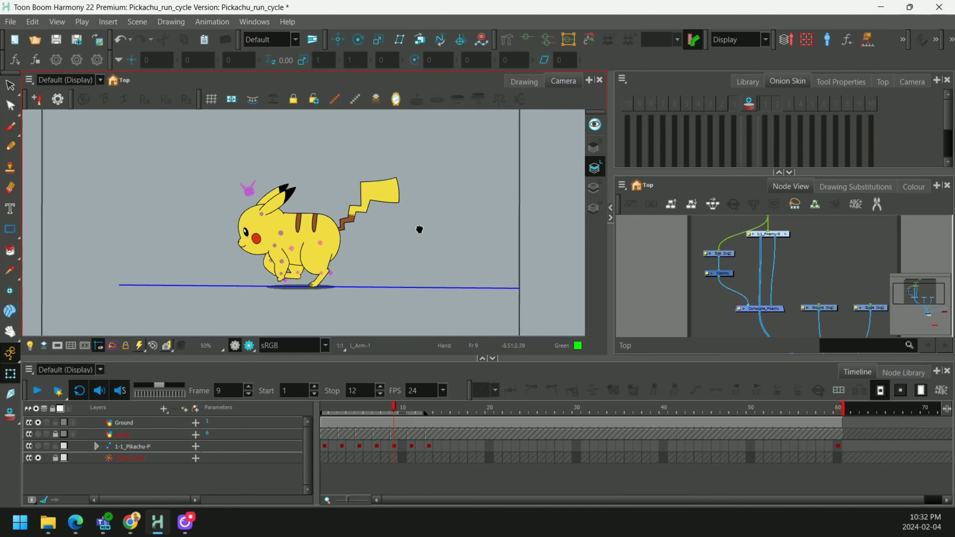
click(39, 391)
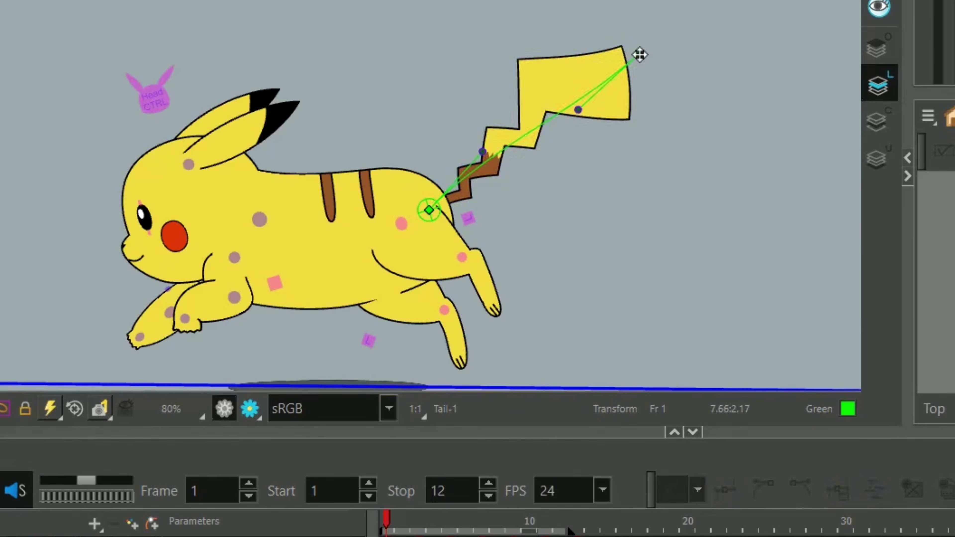
Step: Bend the tail's deformer curve on frame 1 into an arch with its tip lowered behind the body
drag(640, 55, 676, 126)
drag(616, 178, 571, 121)
drag(677, 125, 748, 161)
drag(616, 114, 601, 102)
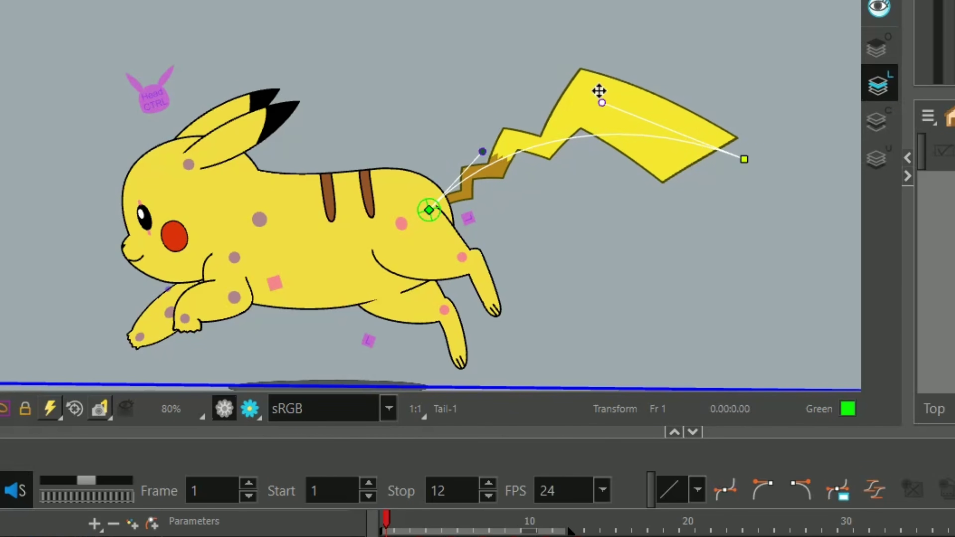
Step: Delete the Tail-P keyframes at frames 3, 5, 9 and 11
click(325, 441)
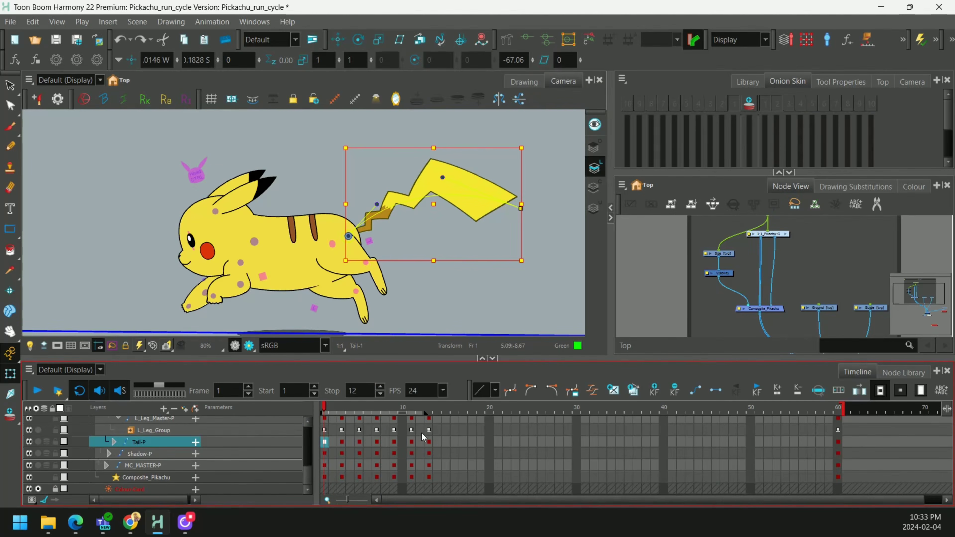
click(430, 443)
drag(341, 441, 417, 445)
key(Delete)
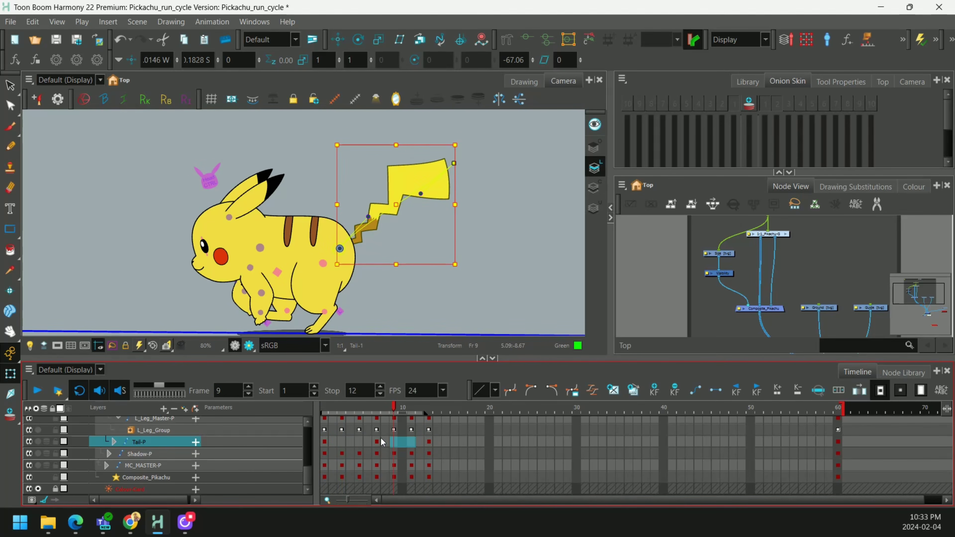
Step: Bend the tail's deformer curve on frame 7 into an S curve with the tip swung out behind the body
click(377, 441)
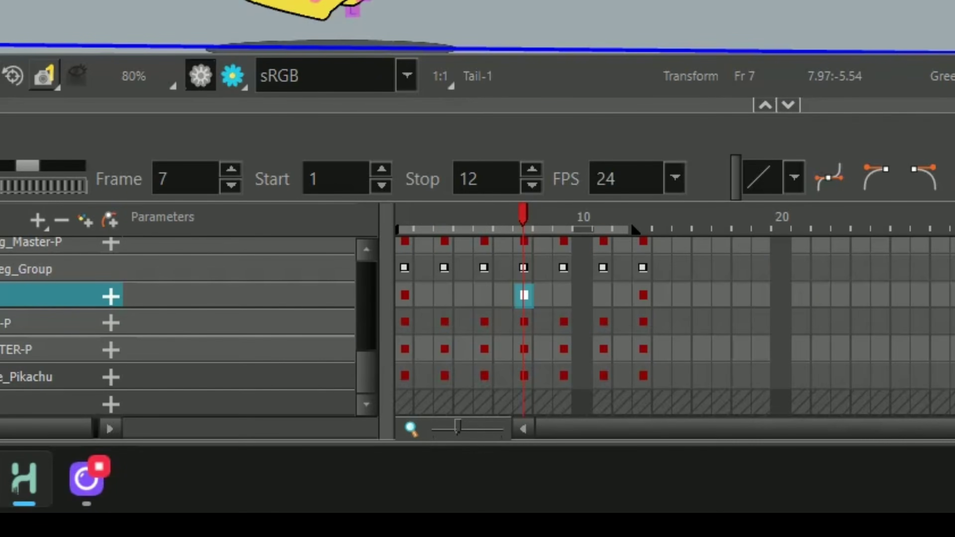
drag(523, 225, 506, 224)
click(526, 297)
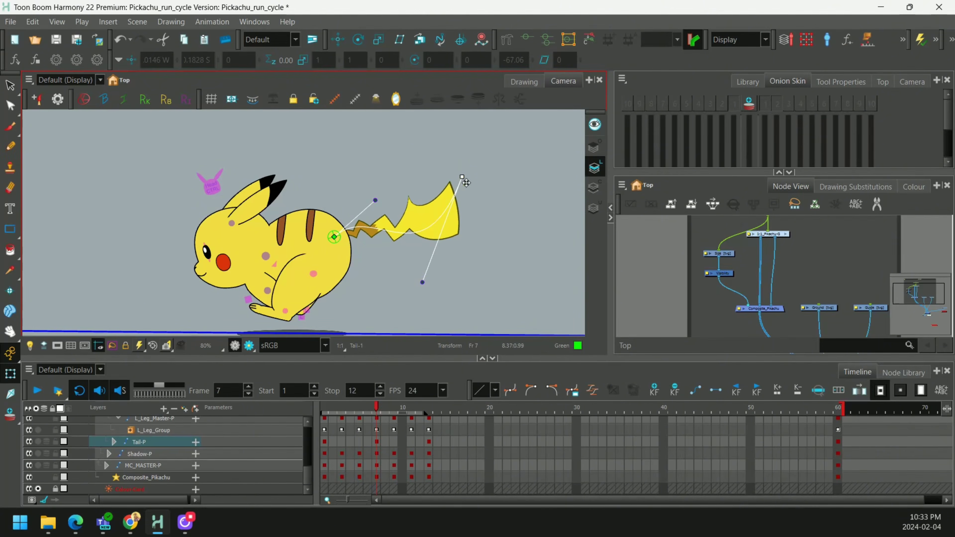
drag(466, 183, 470, 212)
drag(375, 200, 376, 176)
drag(423, 315, 369, 300)
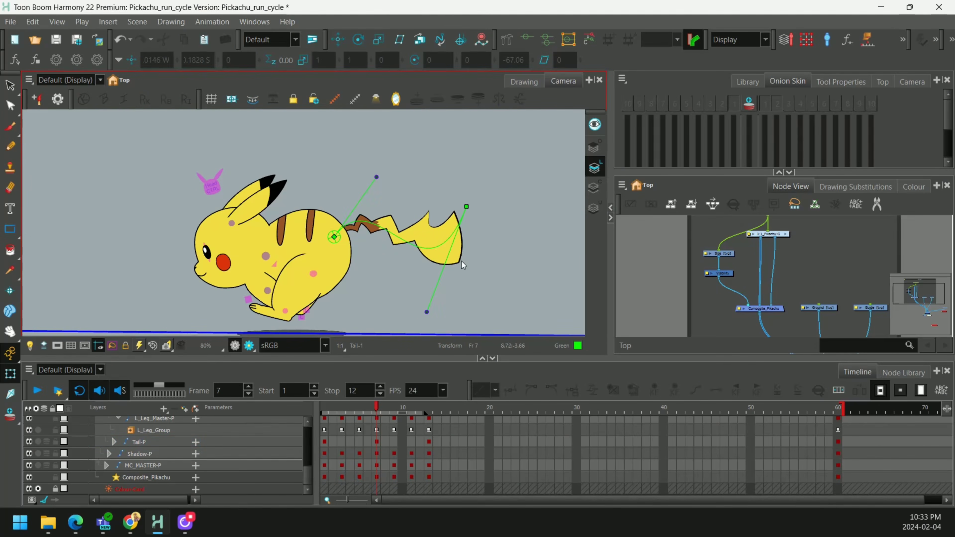
drag(426, 312, 378, 300)
drag(466, 207, 478, 209)
drag(377, 179, 399, 162)
drag(390, 302, 397, 290)
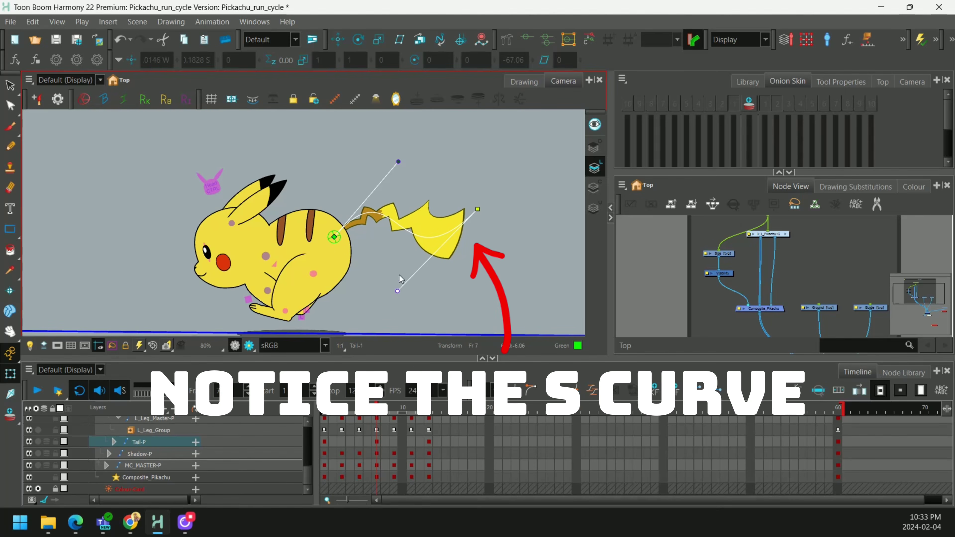
drag(398, 162, 393, 160)
Step: Ease the tail motion with Tail-P keyframes at frames 3 and 9 that carry the interpolated poses of frames 2 and 8
drag(330, 447, 316, 461)
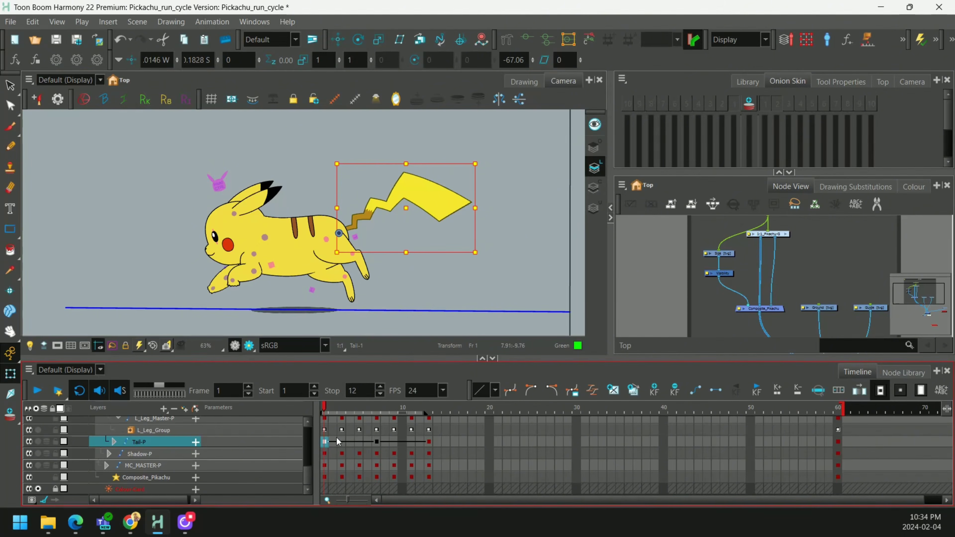
click(334, 441)
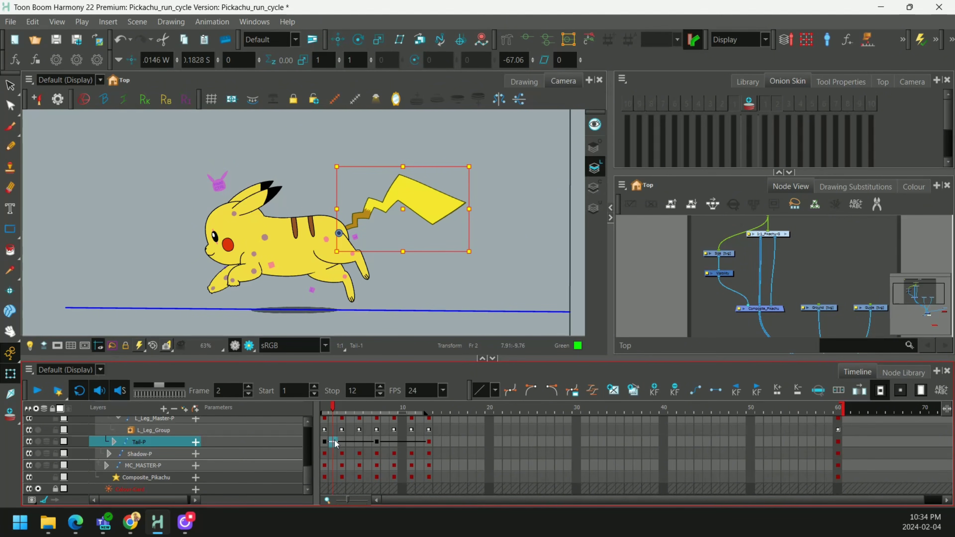
click(342, 442)
click(325, 441)
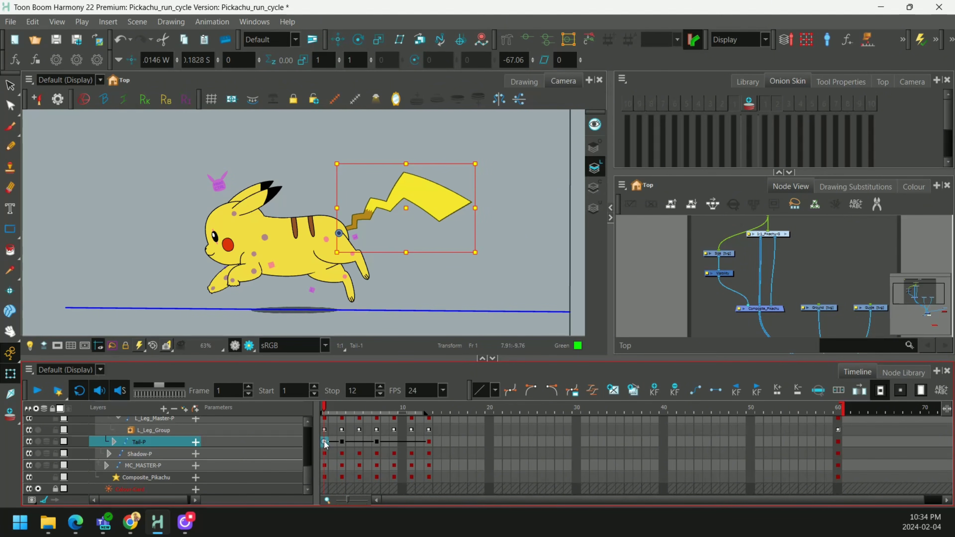
click(341, 440)
click(377, 440)
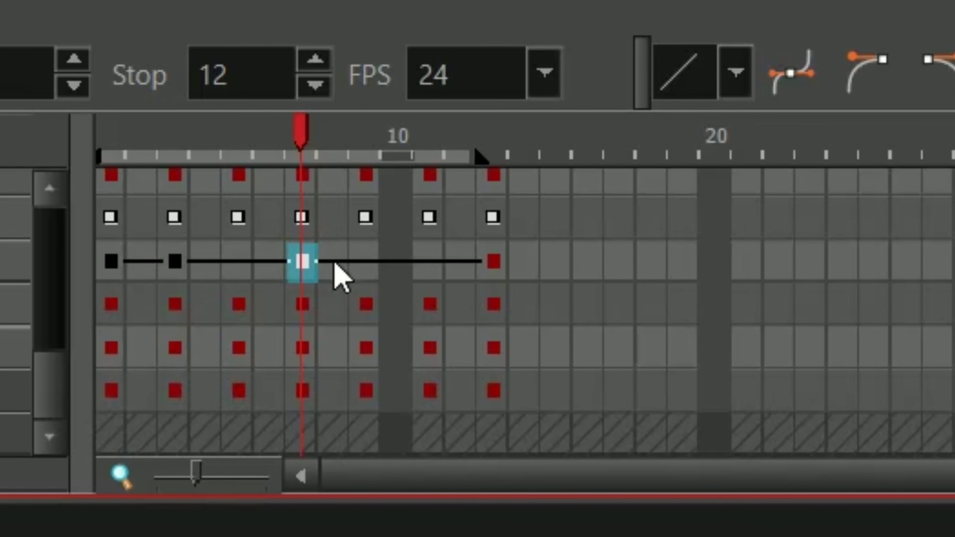
drag(333, 263, 365, 263)
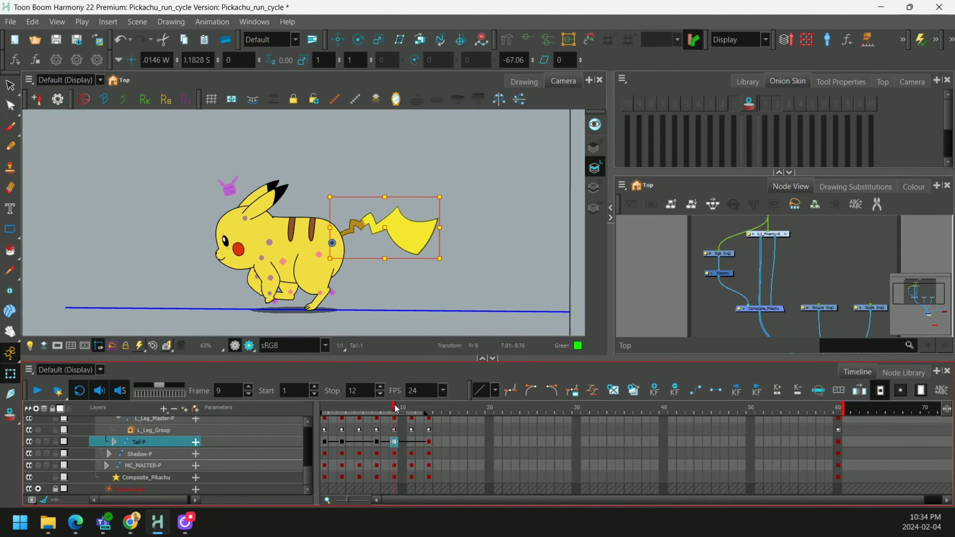
Step: Create Tail-P keyframes every 2 frames from frame 1 to 13 and make them all stop-motion keyframes
drag(369, 145, 526, 152)
drag(444, 413, 324, 426)
key(shift+Return)
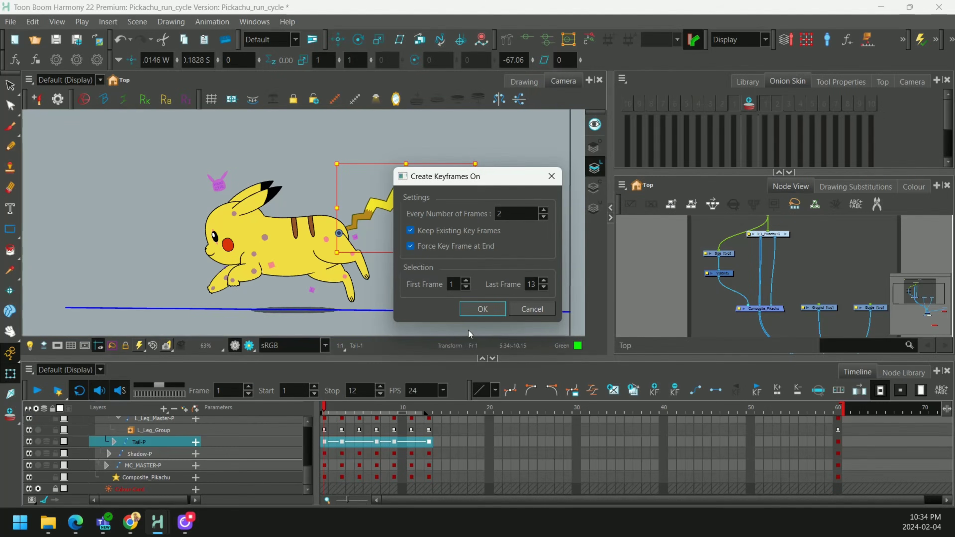
click(485, 310)
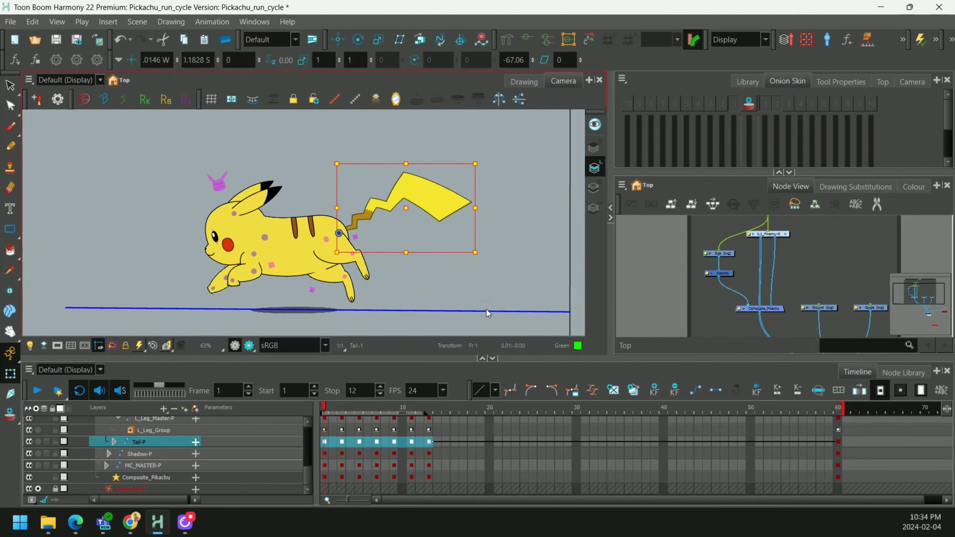
click(430, 410)
key(ctrl+l)
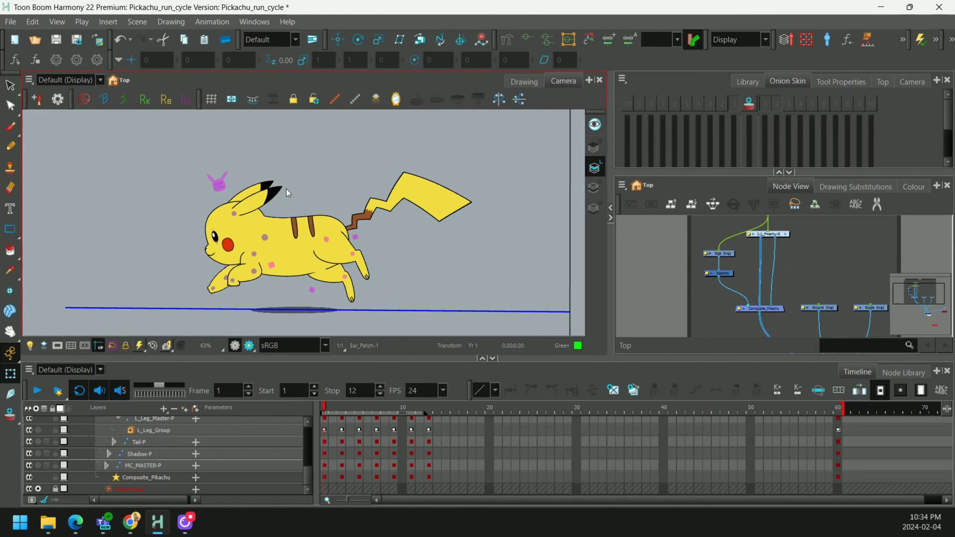
Step: Rotate both ears more upright on frame 5, to about -5 degrees, and tilt them slightly back on frame 9
click(286, 187)
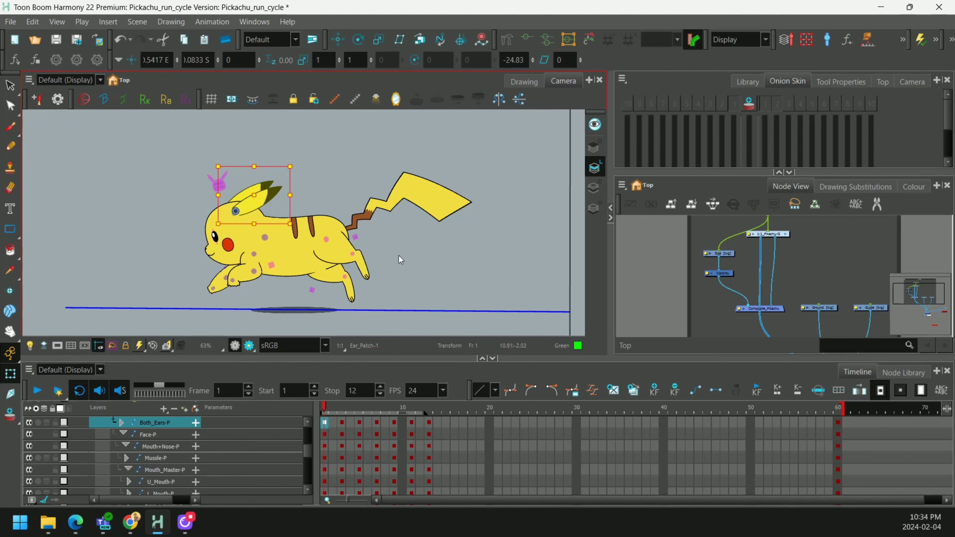
scroll(398, 260, up, 1)
click(362, 423)
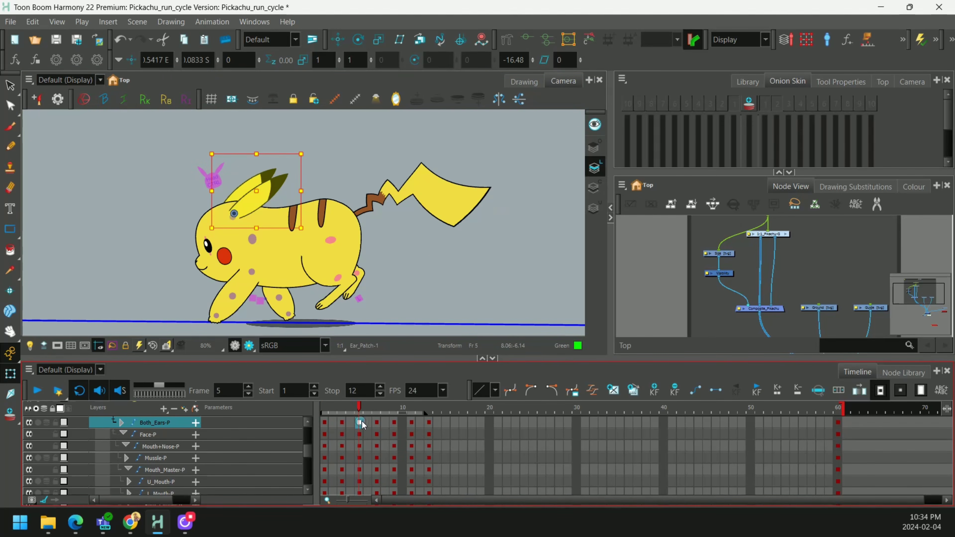
drag(310, 150, 292, 129)
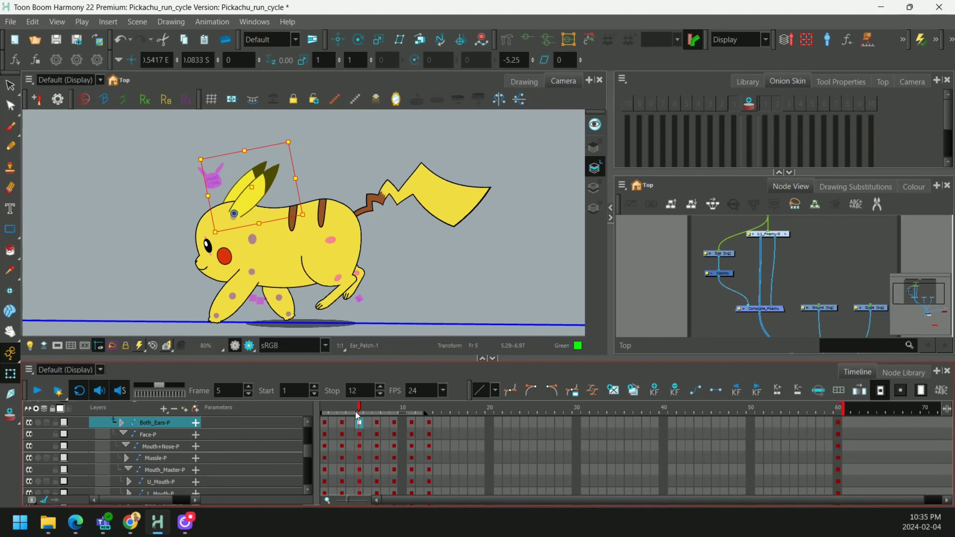
click(394, 423)
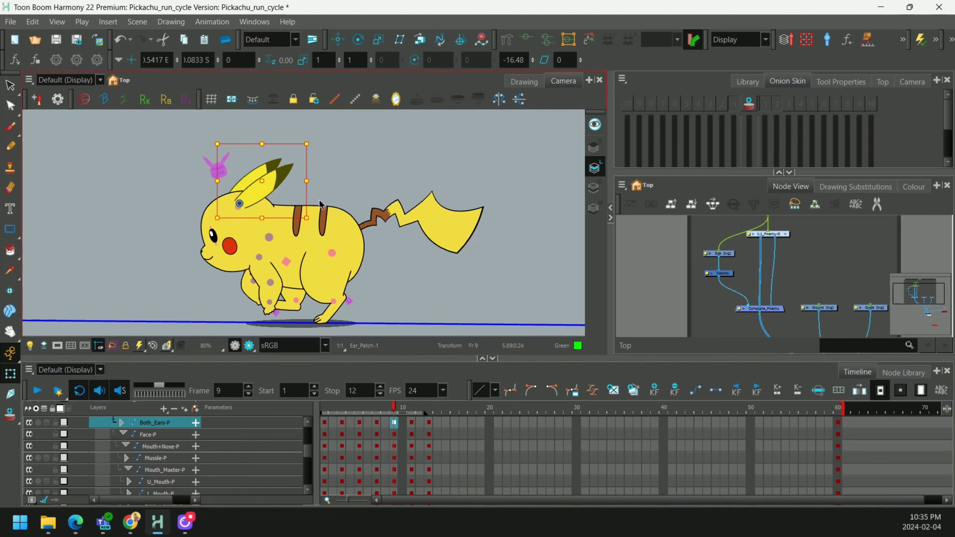
drag(317, 141, 326, 153)
Step: Delete the Both_Ears-P keyframes at frames 3, 7 and 11
click(342, 422)
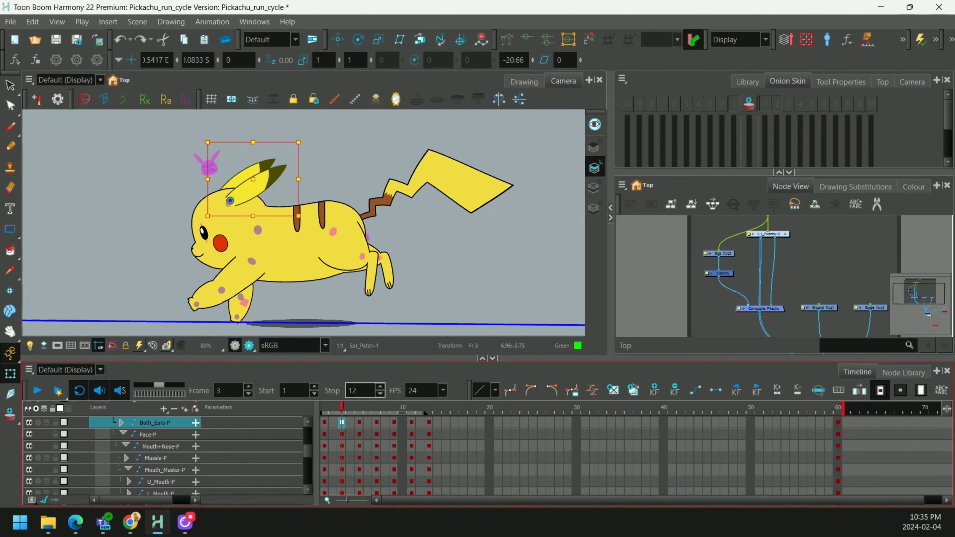
key(Delete)
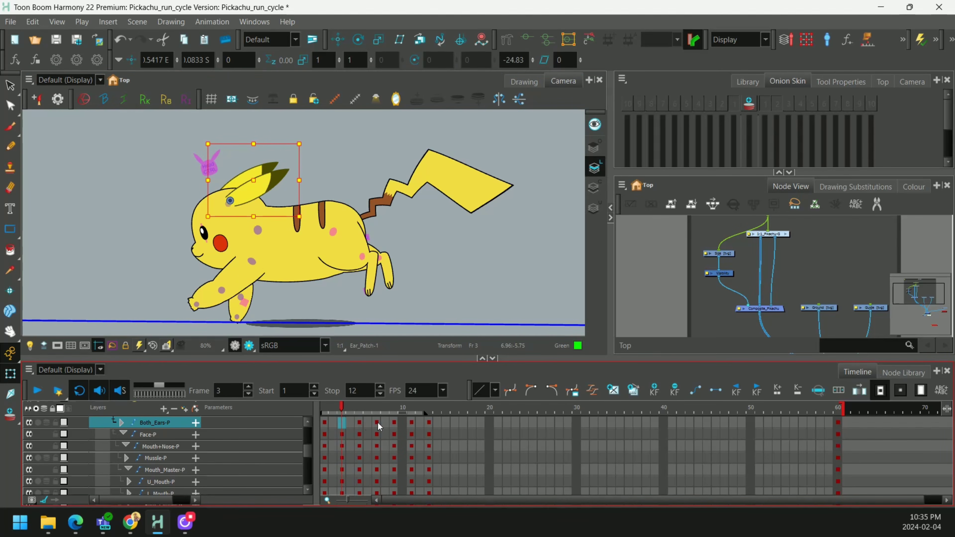
click(378, 425)
key(ctrl+v)
click(413, 426)
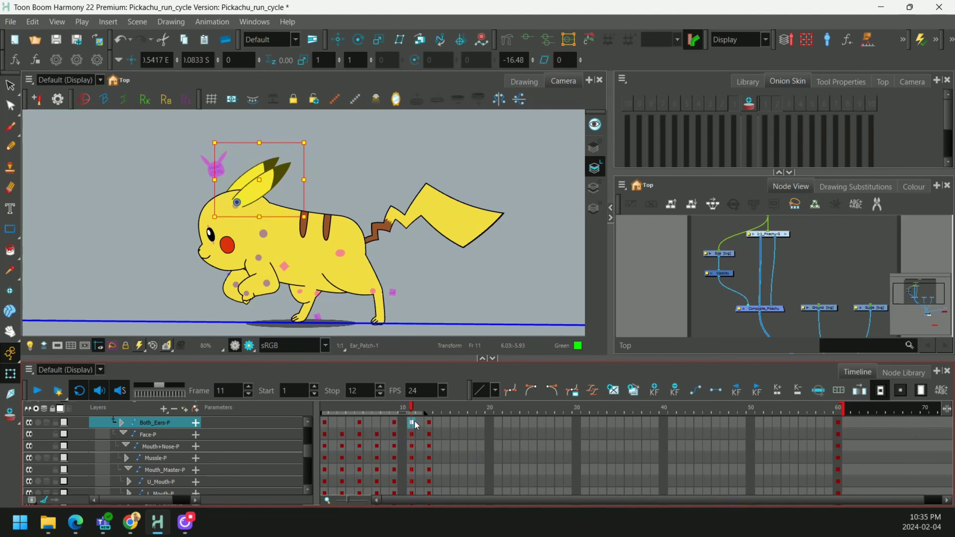
key(ctrl+v)
Step: Interpolate the Both_Ears-P keyframes and create stop-motion keyframes every 2 frames from frame 1 to 13
drag(324, 423, 400, 424)
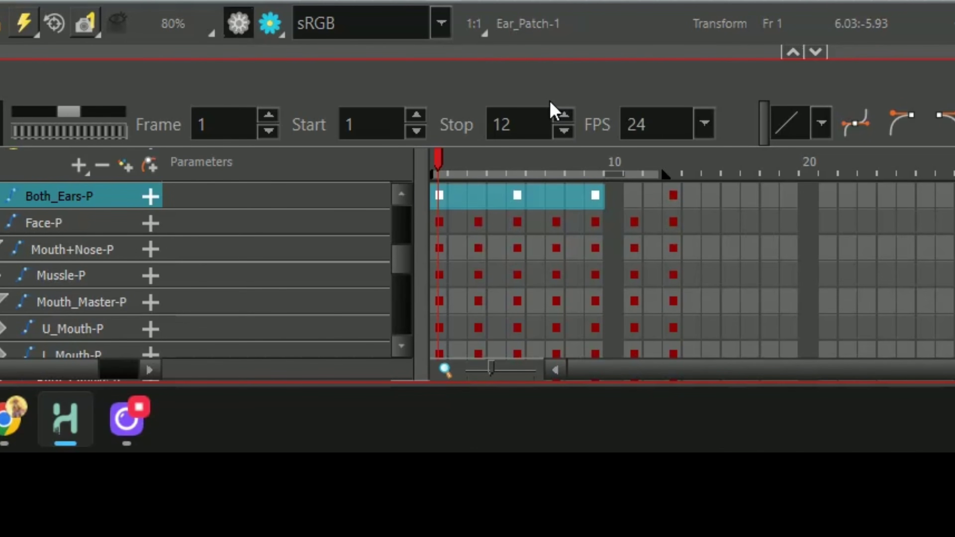
key(ctrl+l)
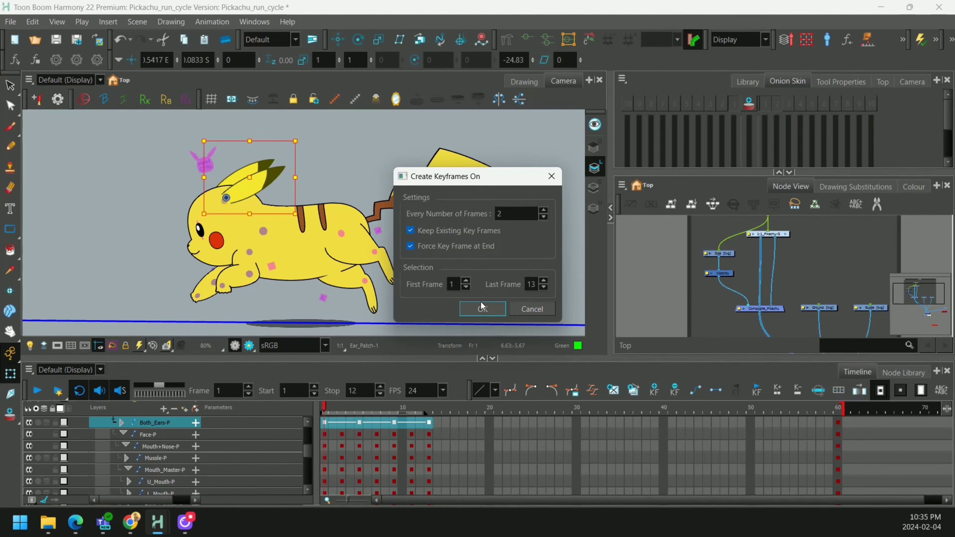
click(474, 305)
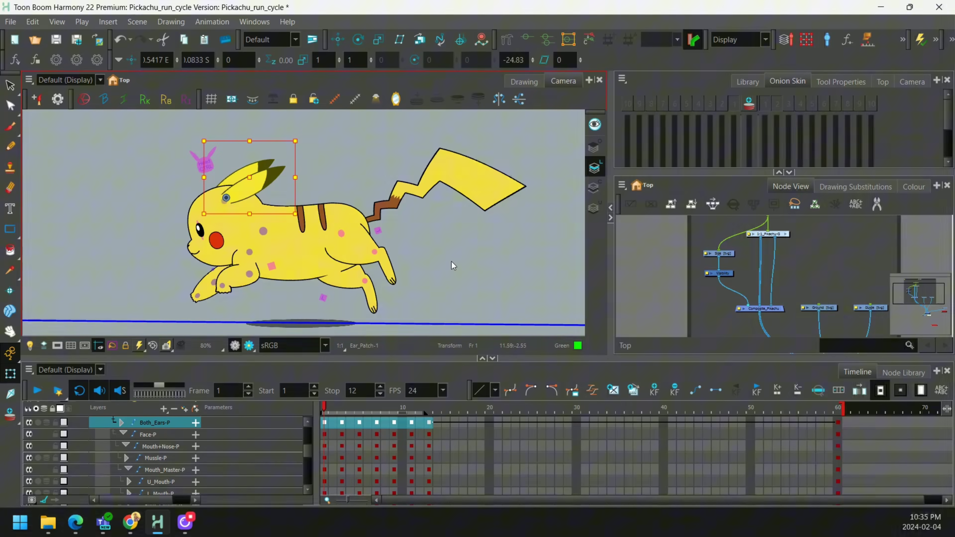
click(430, 407)
Step: Widen the ground shadow on frame 1 to a horizontal scale of 2.42 and nudge it forward under the body
click(324, 320)
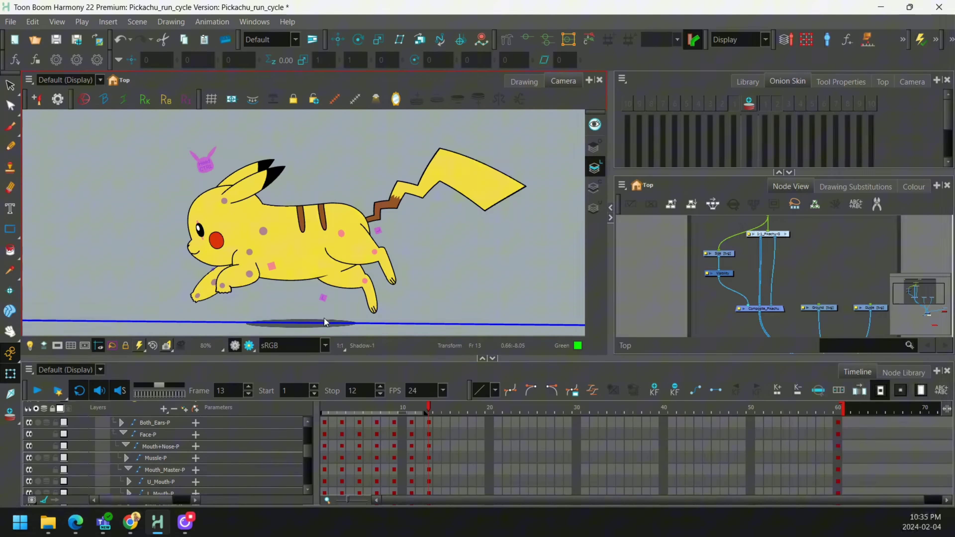
key(o)
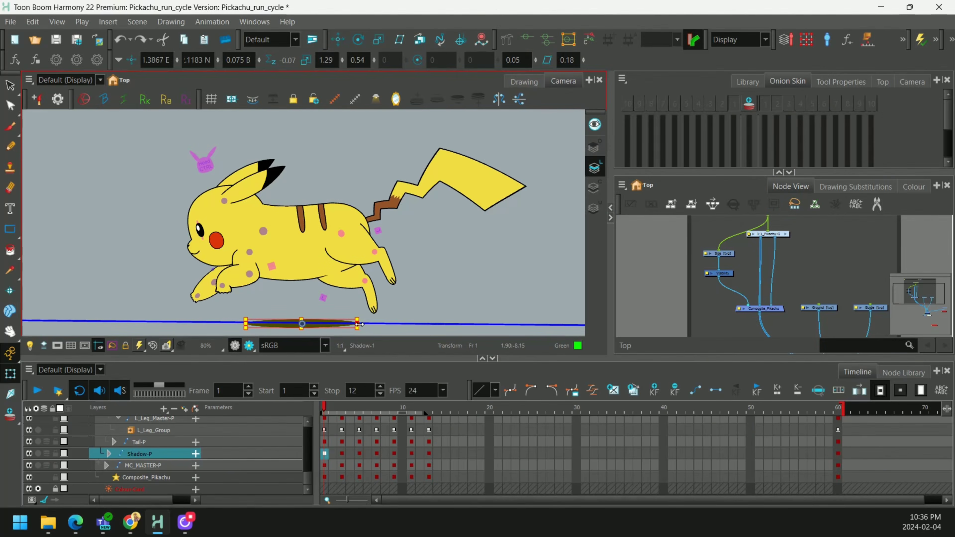
drag(359, 323, 414, 323)
key(Left)
key(Left)
key(Left)
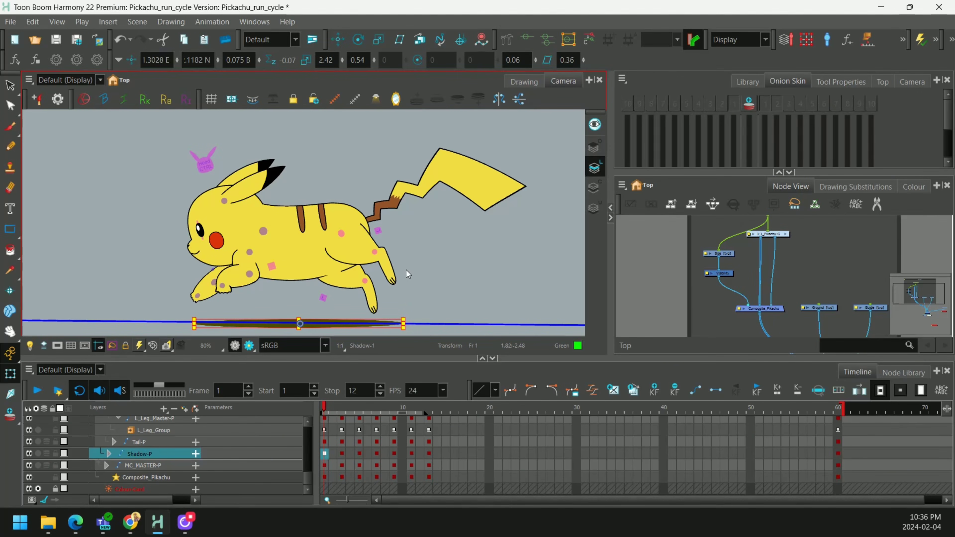
Step: Narrow the ground shadow on frame 7 beneath the gathered pose
click(343, 453)
key(Delete)
click(358, 453)
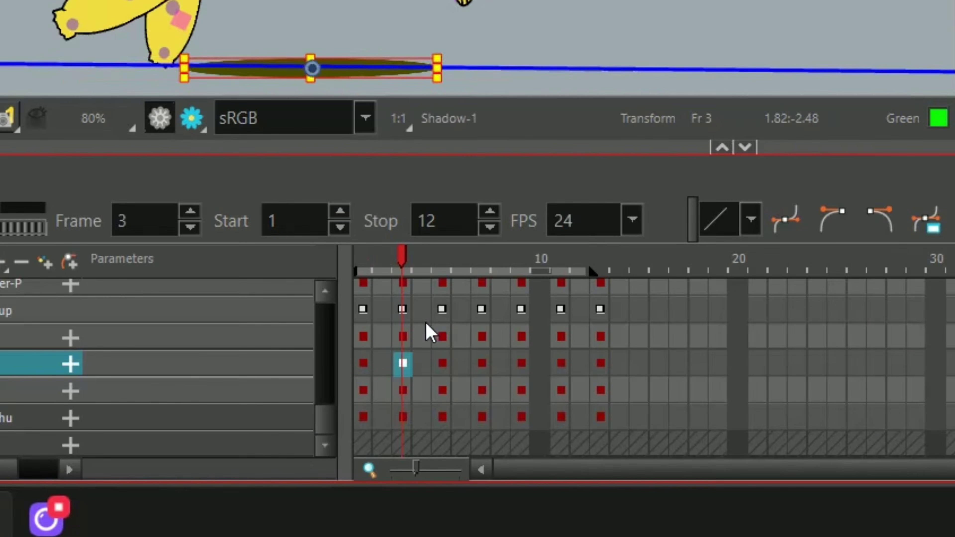
drag(455, 363, 482, 365)
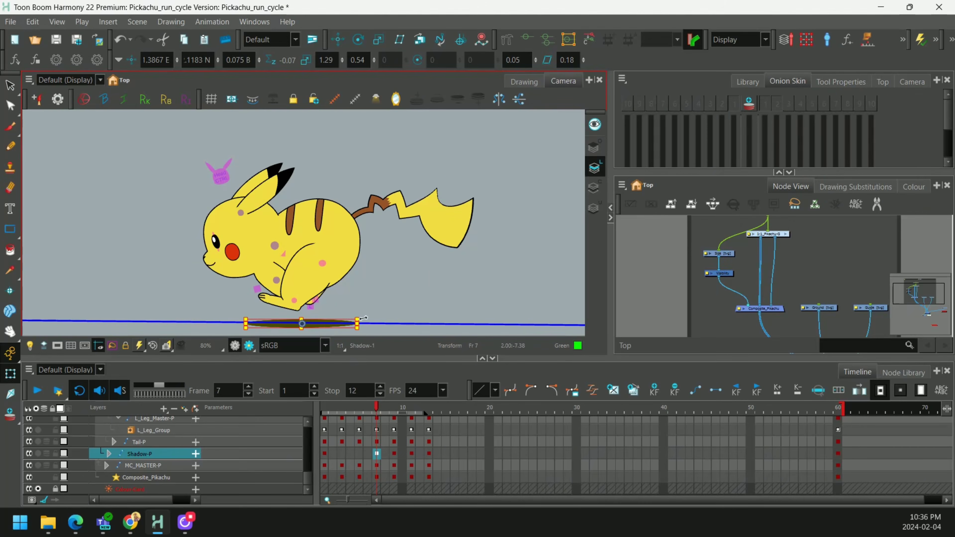
drag(352, 323, 343, 323)
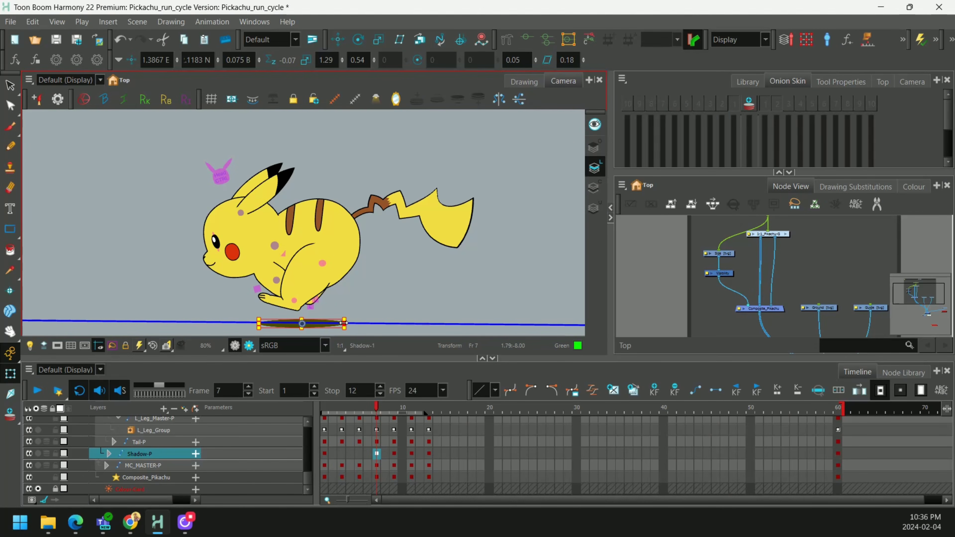
Step: Delete the Shadow-P keyframes at frames 3, 5, 9 and 11 and copy the frame 1 shadow to frame 13
click(393, 453)
drag(393, 453, 412, 454)
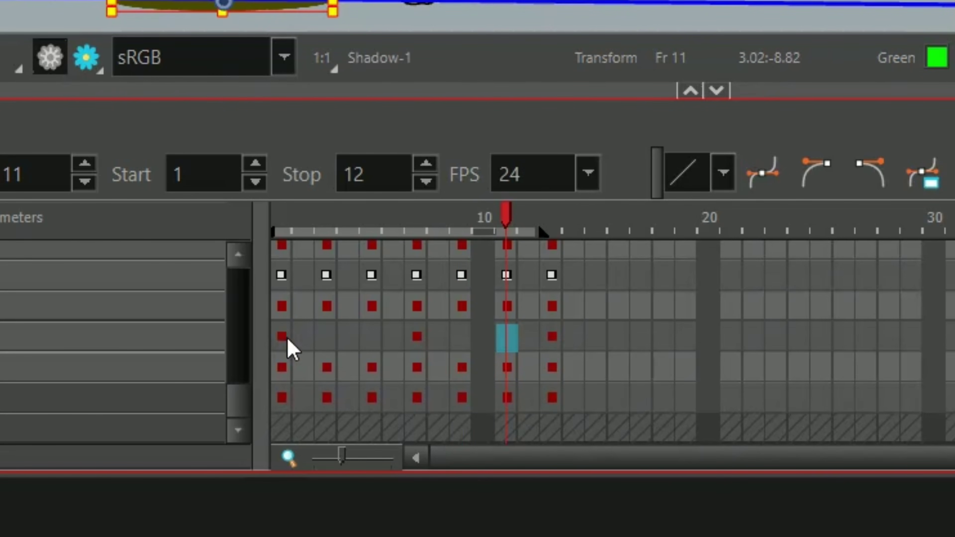
click(284, 337)
click(552, 337)
key(ctrl+v)
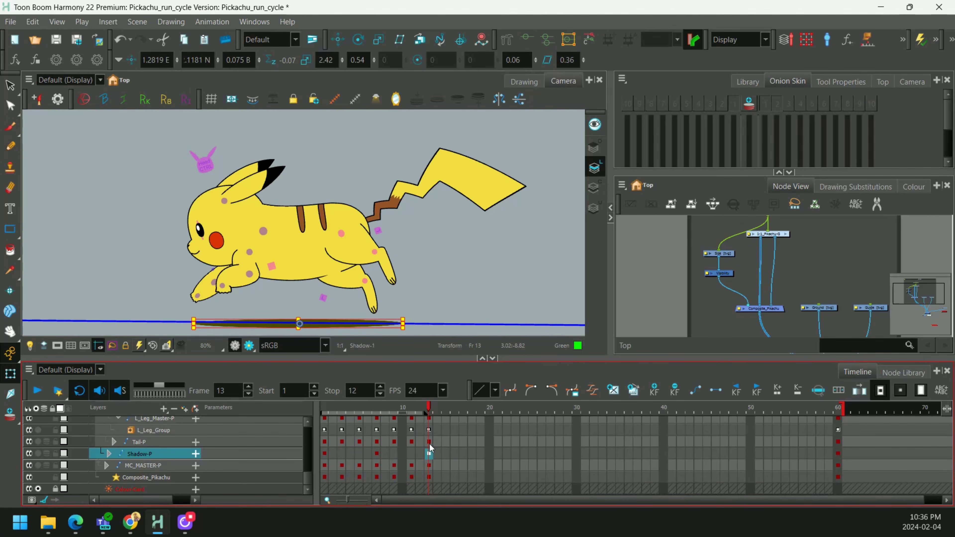
Step: Convert the Shadow-P keyframes at frames 1 and 7 to motion keyframes and play back the cycle
click(333, 453)
key(ctrl+k)
key(period)
key(period)
key(period)
key(period)
key(period)
key(ctrl+k)
key(Return)
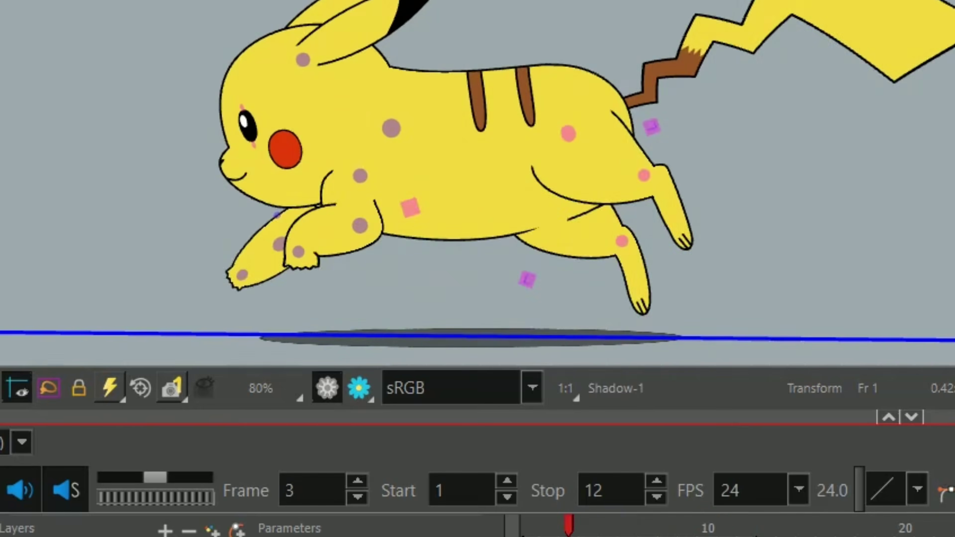
key(Return)
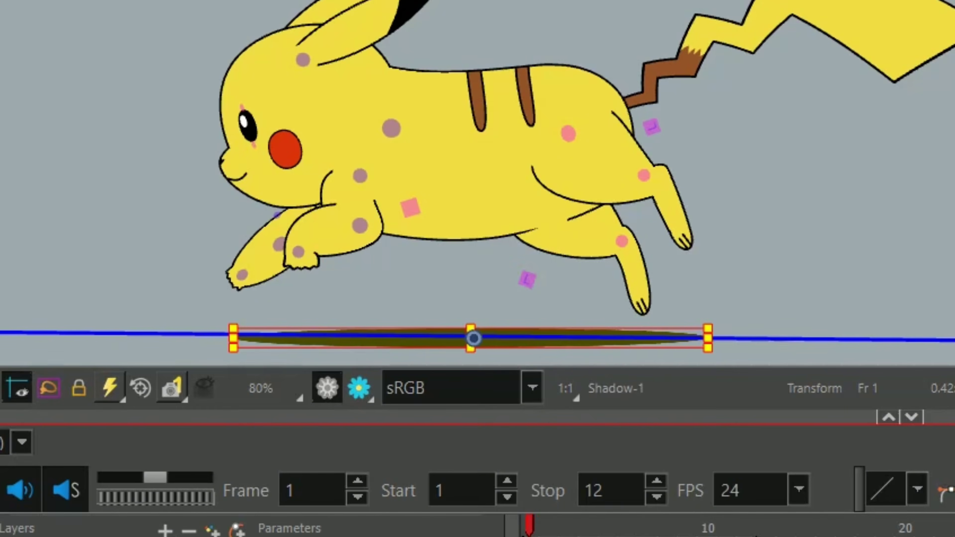
Step: Ease the shadow scaling with Shadow-P keyframes at frames 3 and 9 that carry the interpolated shapes of frames 2 and 8
click(333, 453)
click(342, 454)
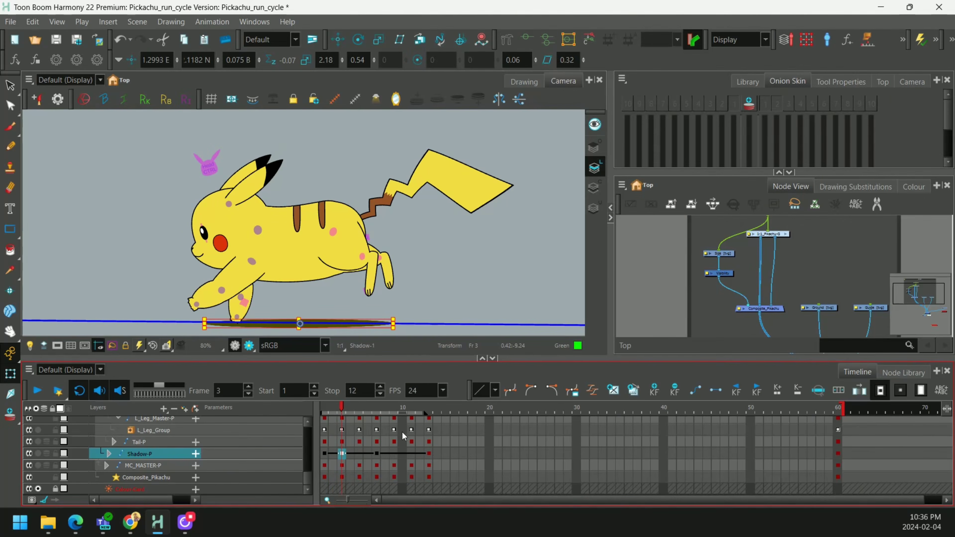
drag(350, 409, 383, 418)
click(386, 454)
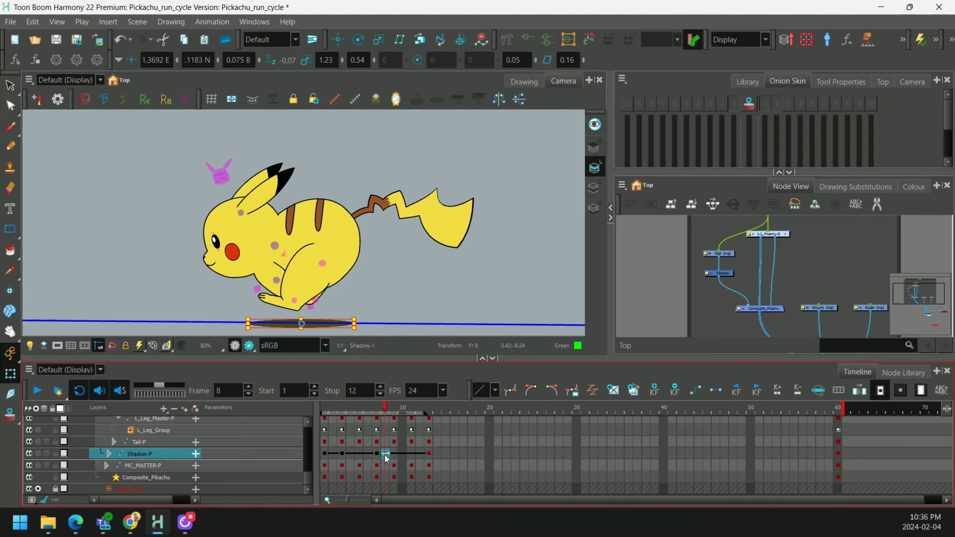
click(393, 454)
Step: Create stop-motion Shadow-P keyframes every 2 frames from frame 1 to 13 and render the run cycle for playback
drag(326, 454, 430, 456)
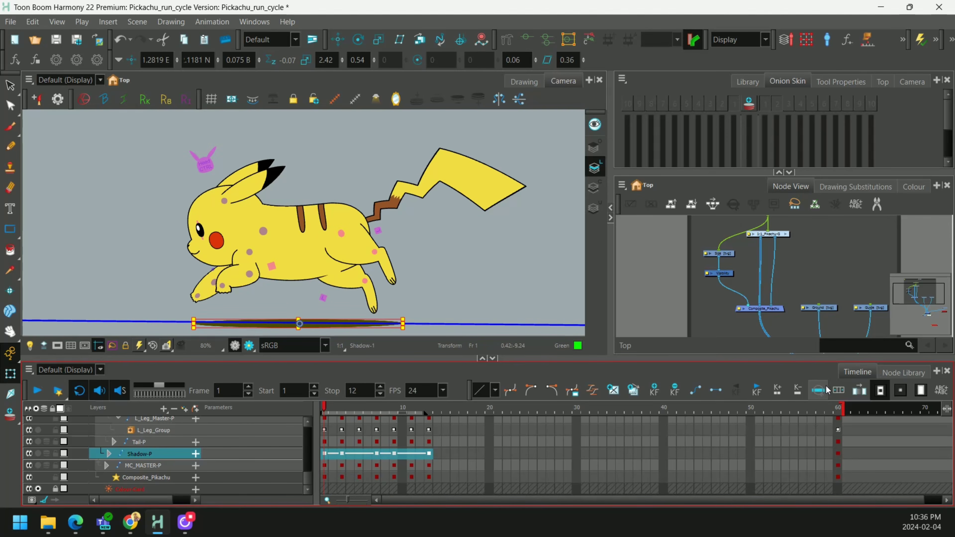
click(839, 390)
click(486, 310)
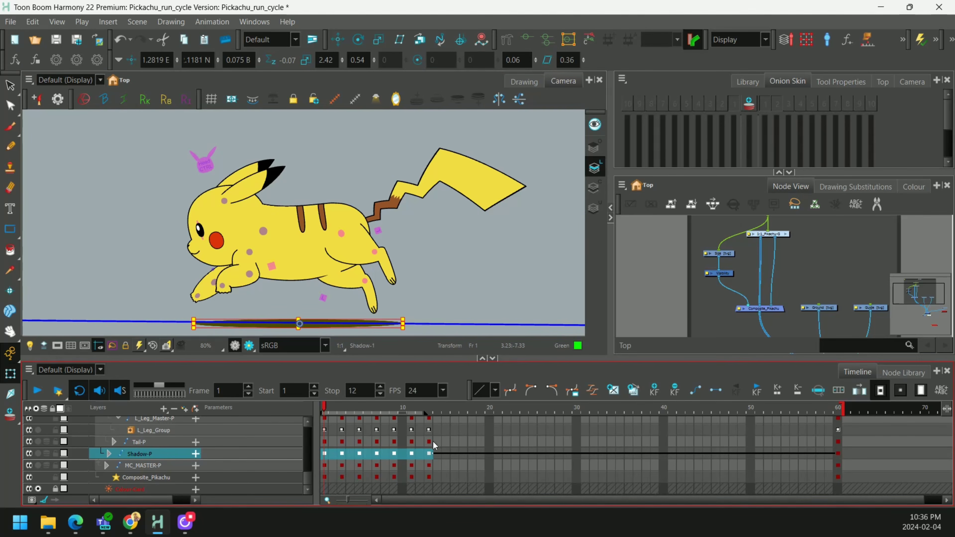
click(429, 453)
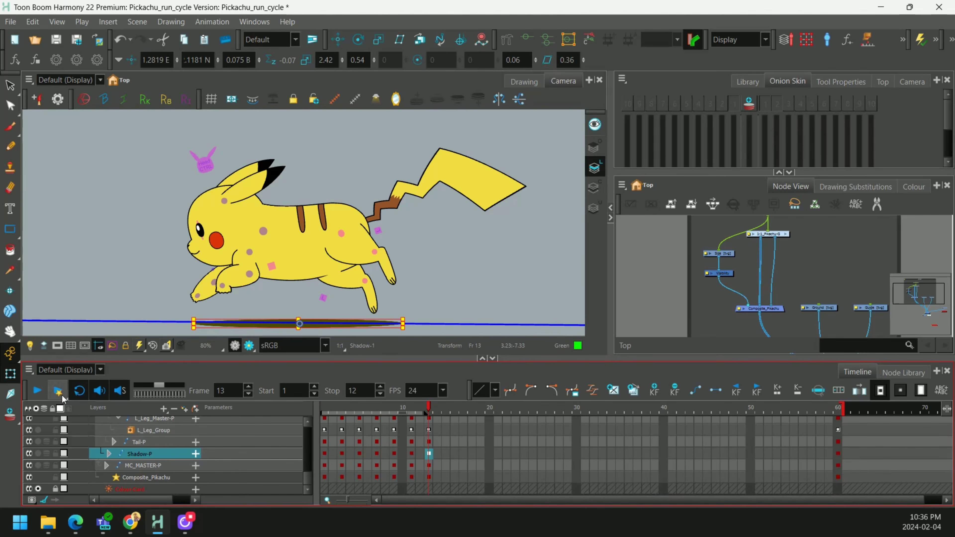
click(58, 391)
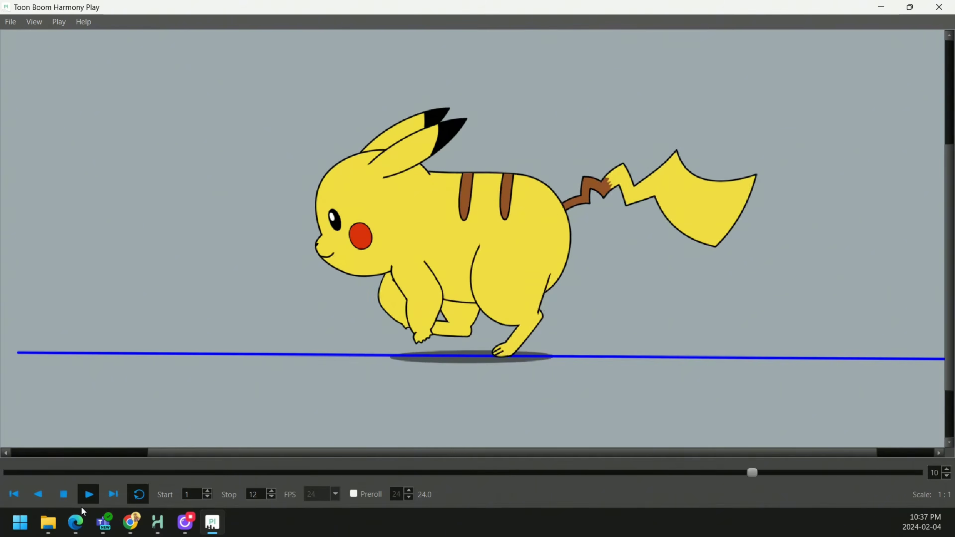